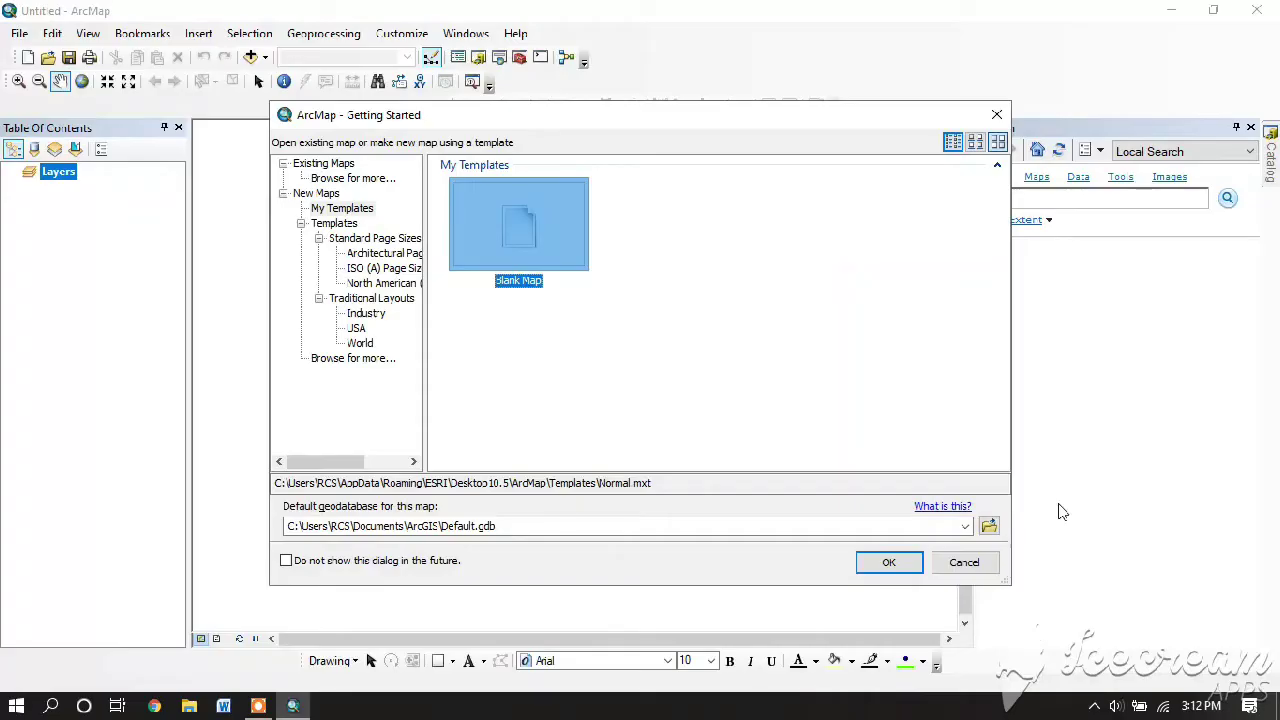
# Step: Start with a blank map and bring up the Add Data window
pyautogui.click(889, 562)
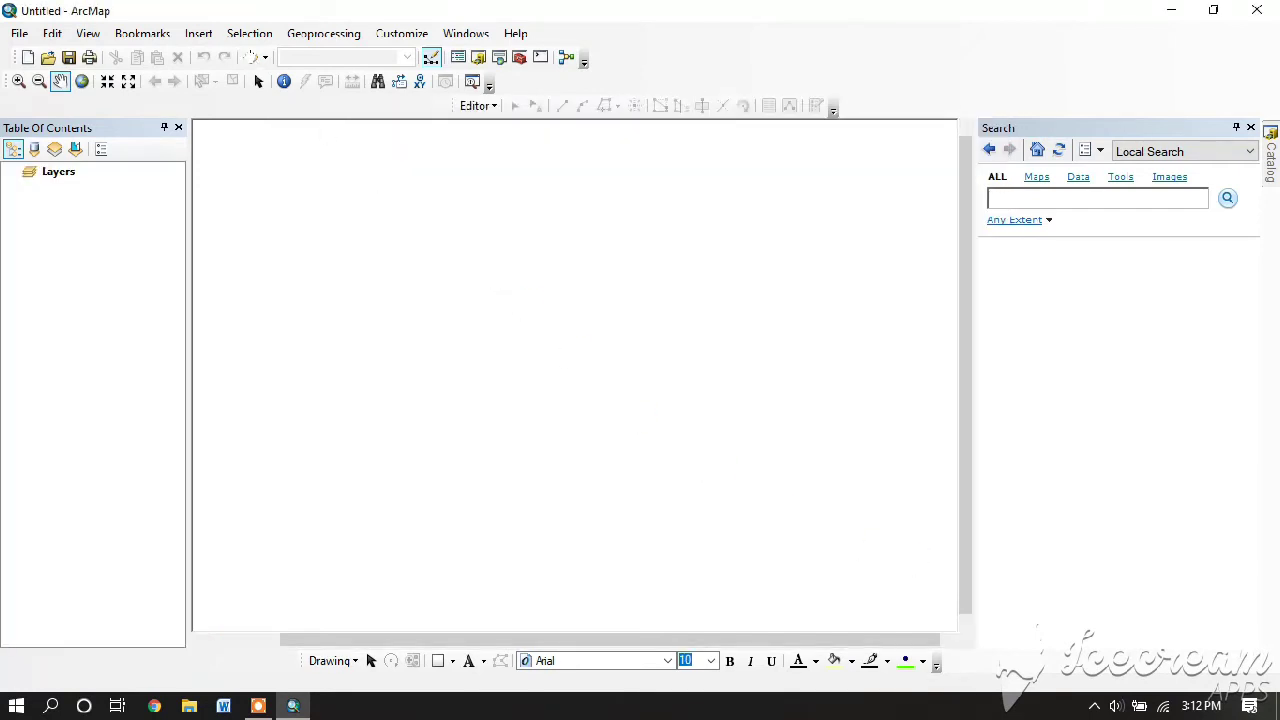
pyautogui.click(251, 58)
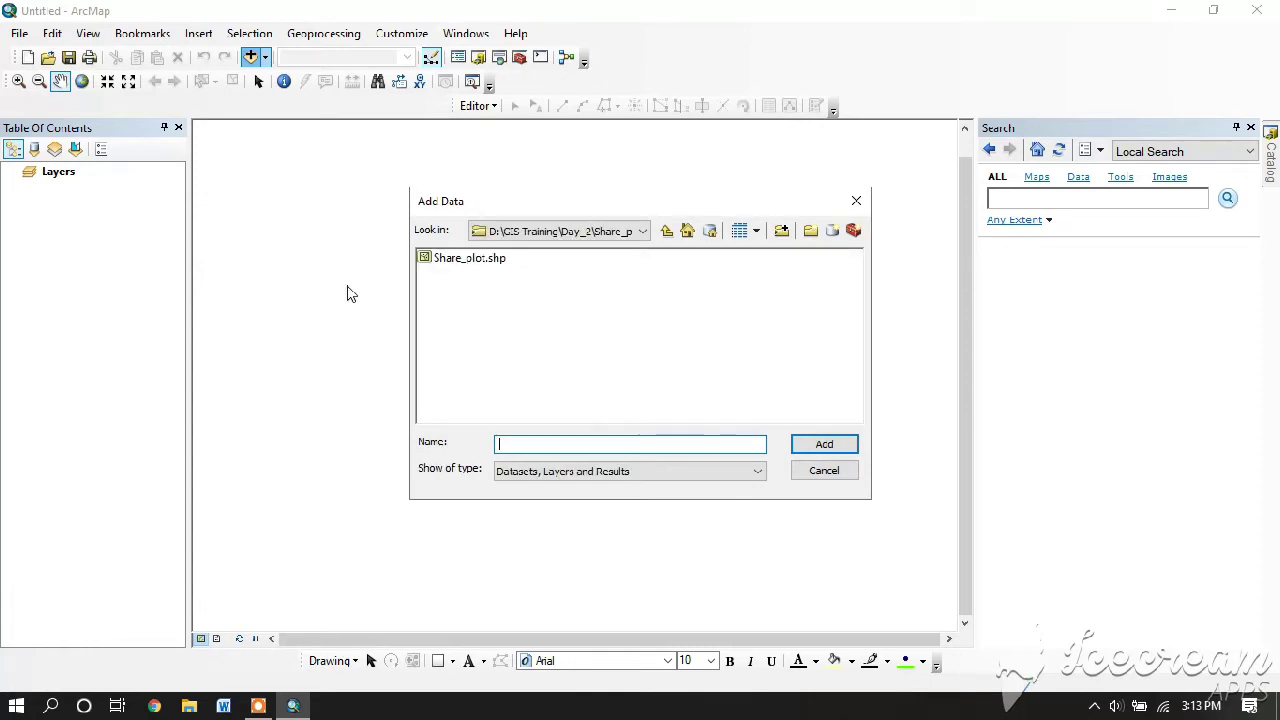
# Step: Connect Add Data to the folder D:\GIS Training\Day 3
pyautogui.click(781, 231)
pyautogui.doubleClick(574, 327)
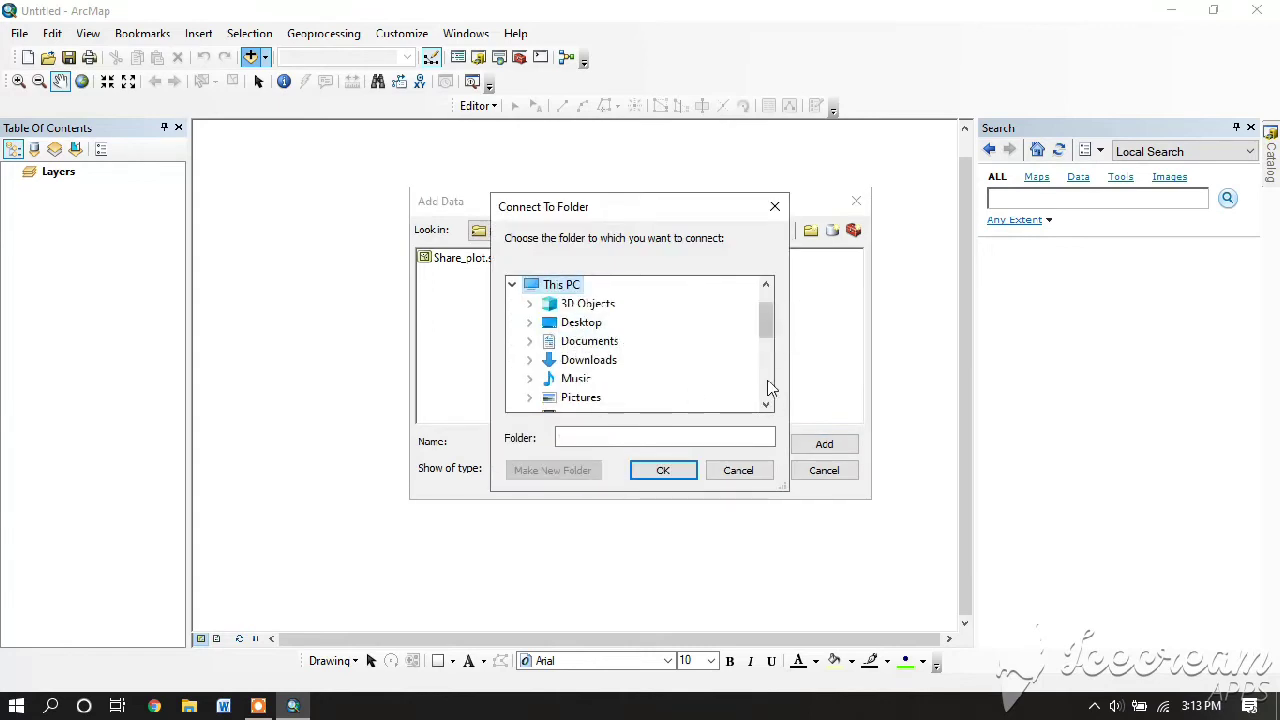
pyautogui.click(766, 404)
pyautogui.doubleClick(585, 378)
pyautogui.doubleClick(586, 341)
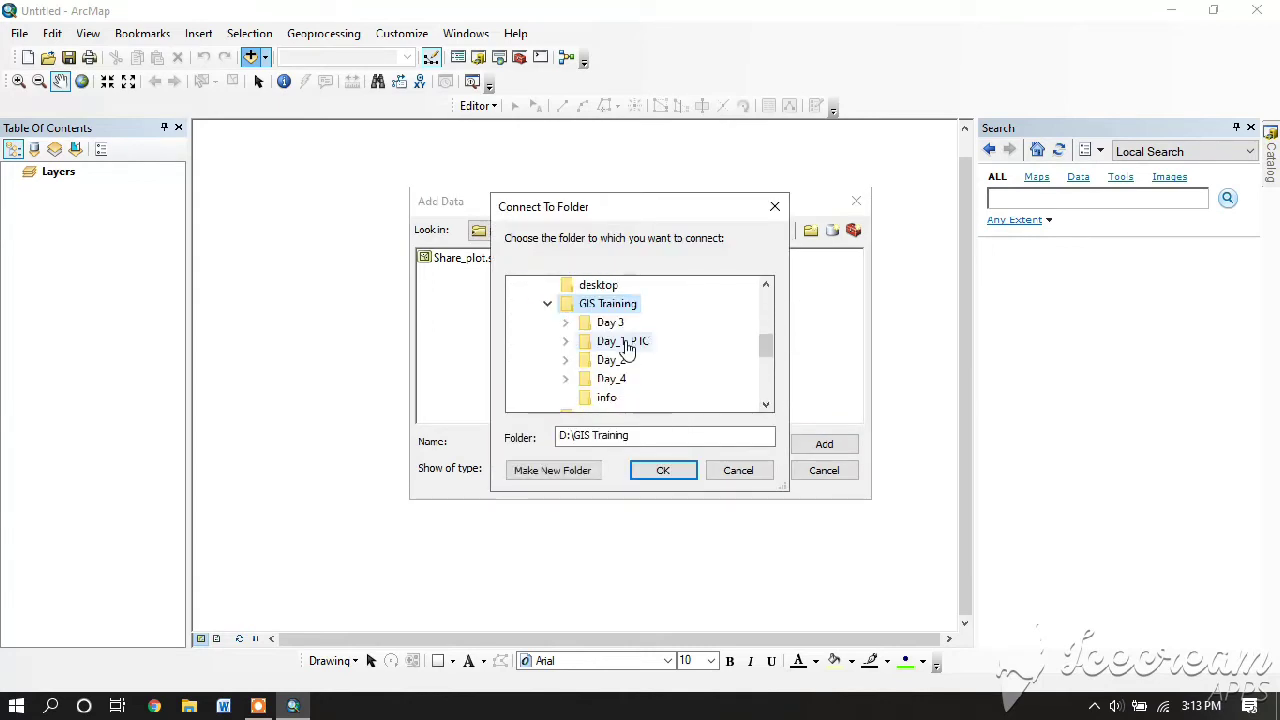
pyautogui.click(650, 465)
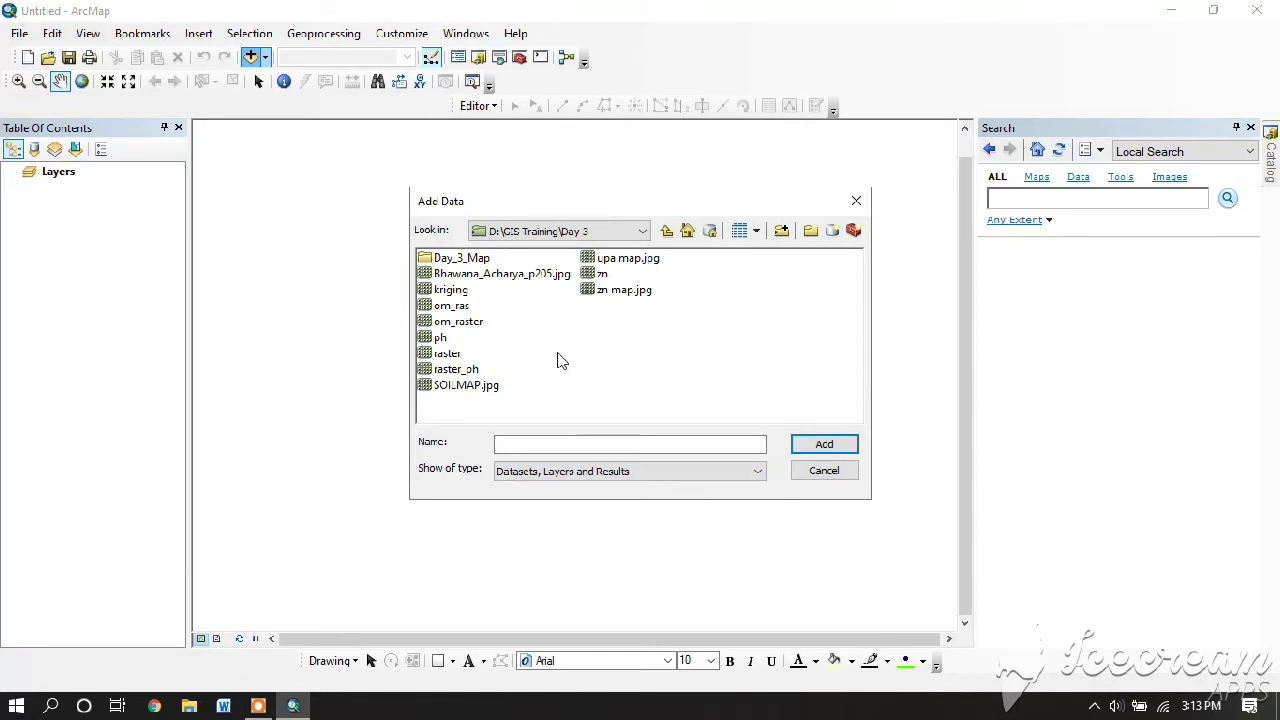
# Step: Add Soil_Pits.shp from Day_3_Map > Shapefiles to the map
pyautogui.doubleClick(489, 260)
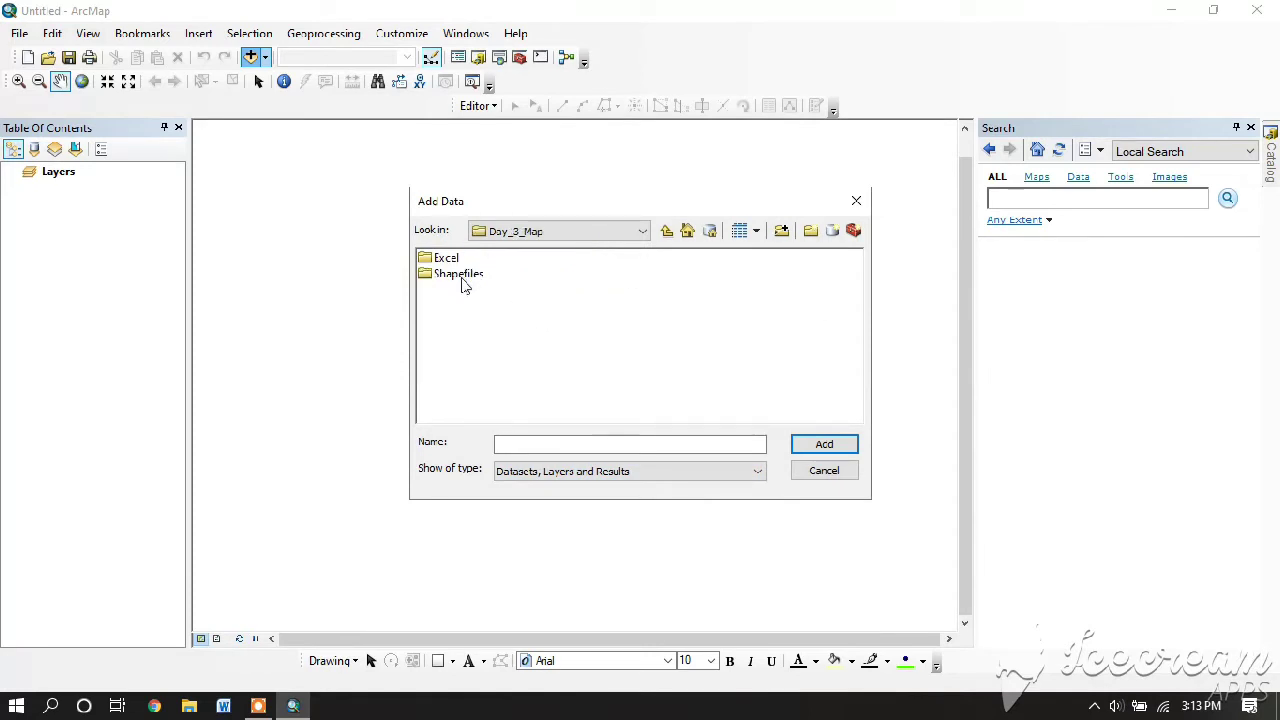
pyautogui.doubleClick(463, 276)
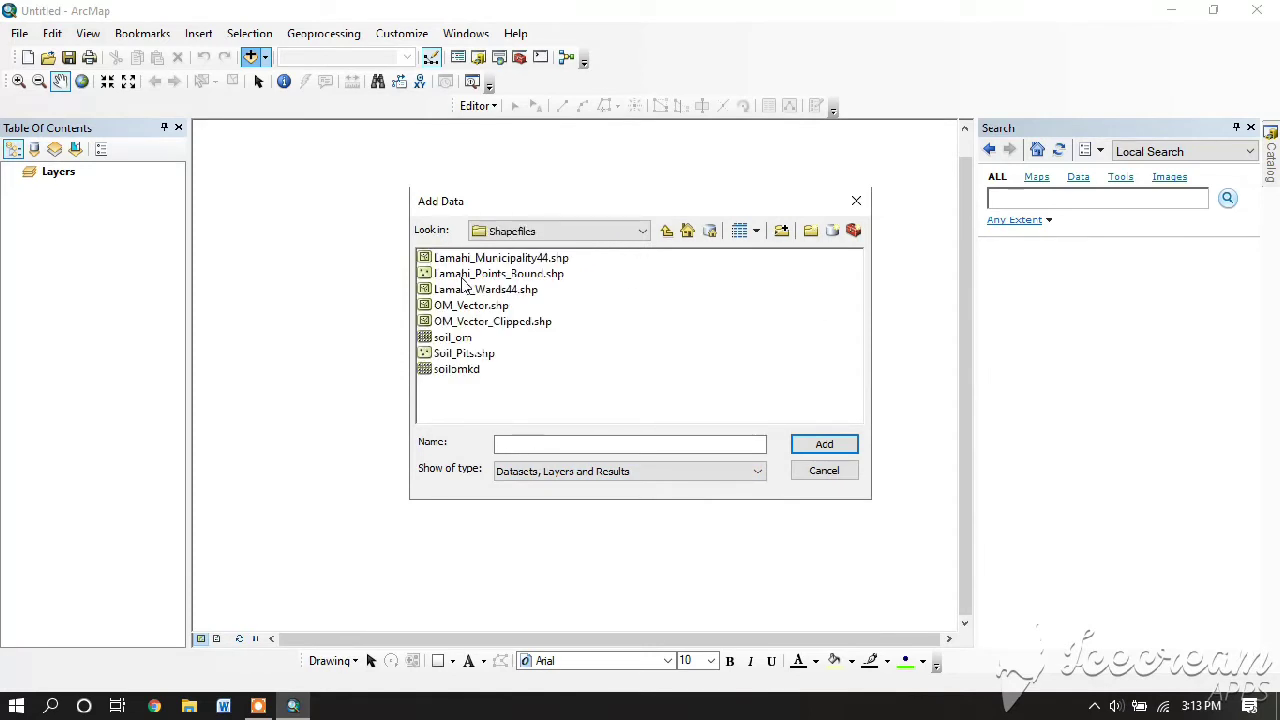
pyautogui.click(480, 358)
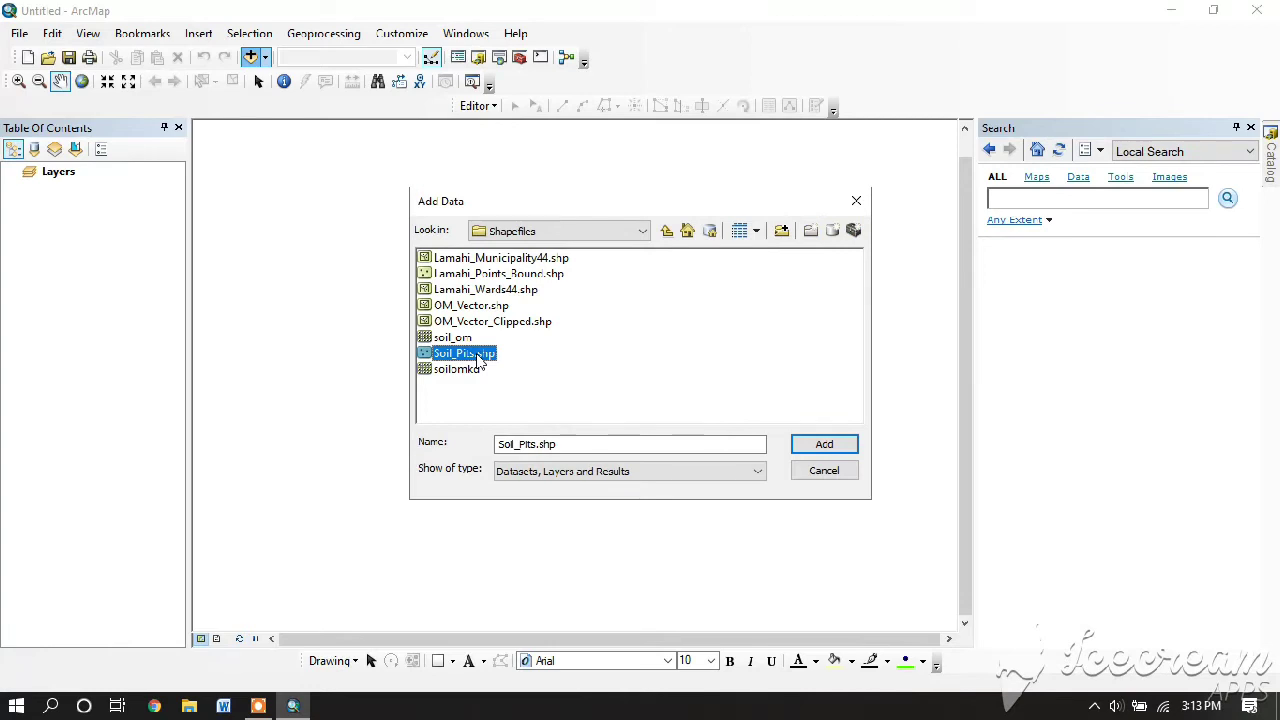
pyautogui.doubleClick(478, 356)
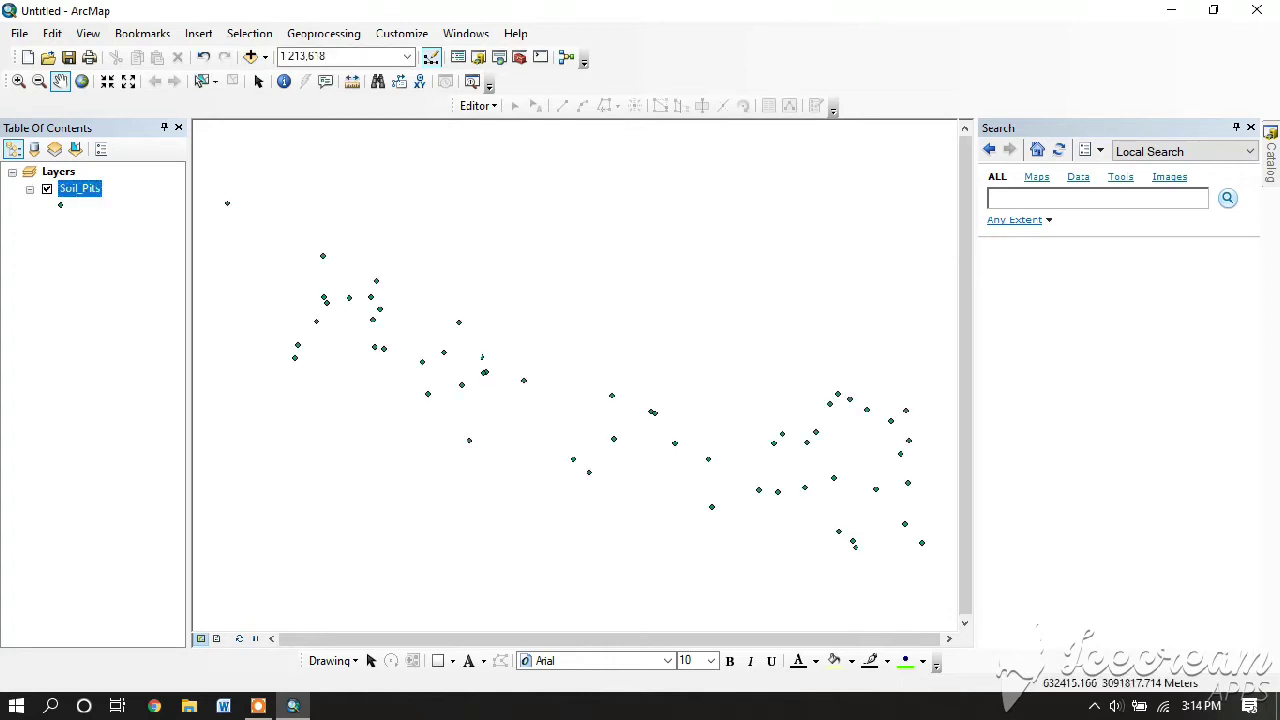
pyautogui.click(251, 57)
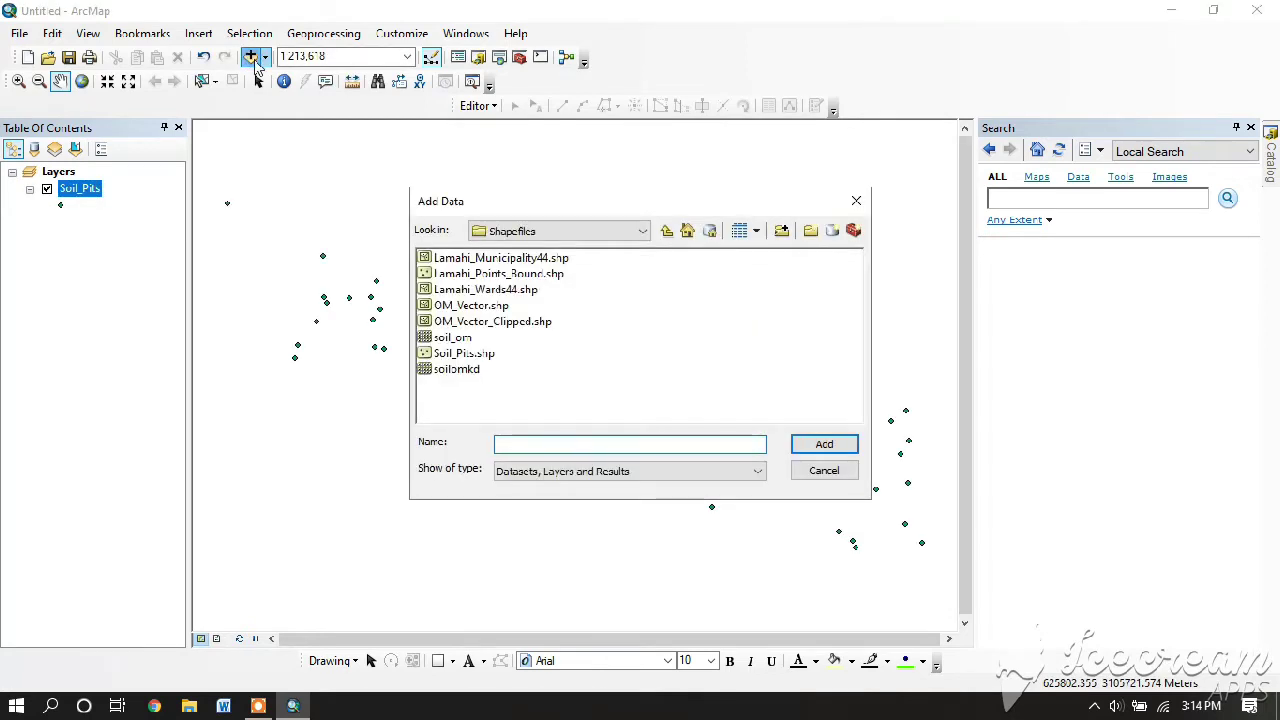
# Step: Add Lamahi_Municipality44.shp to the map
pyautogui.click(500, 257)
pyautogui.click(822, 444)
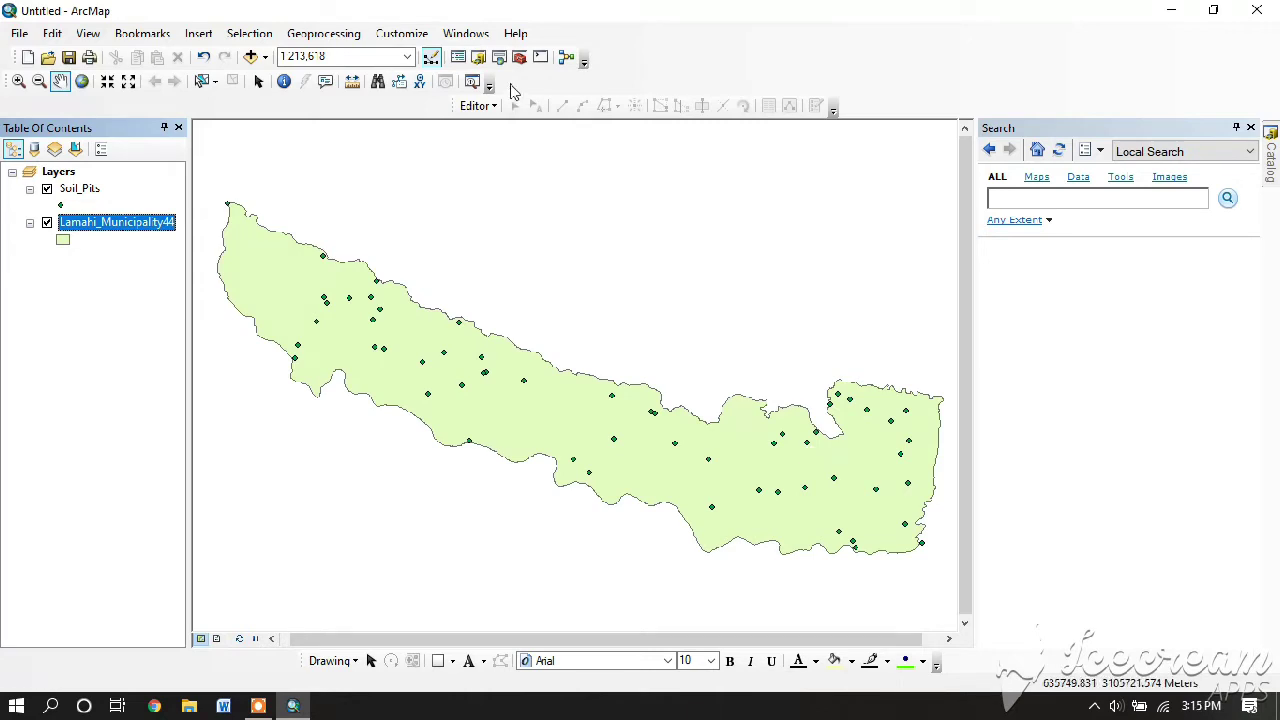
# Step: Search for kernel density and open the Spatial Analyst Kernel Density tool
pyautogui.write('kema')
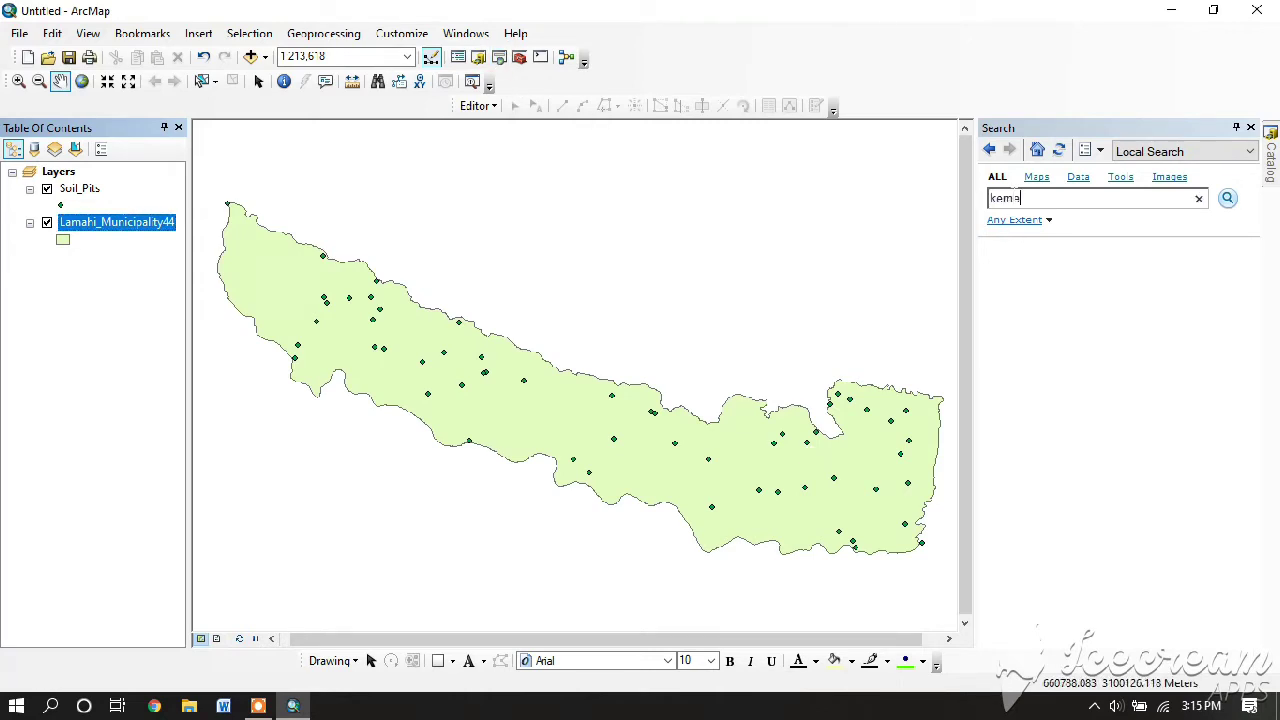
pyautogui.write('l den')
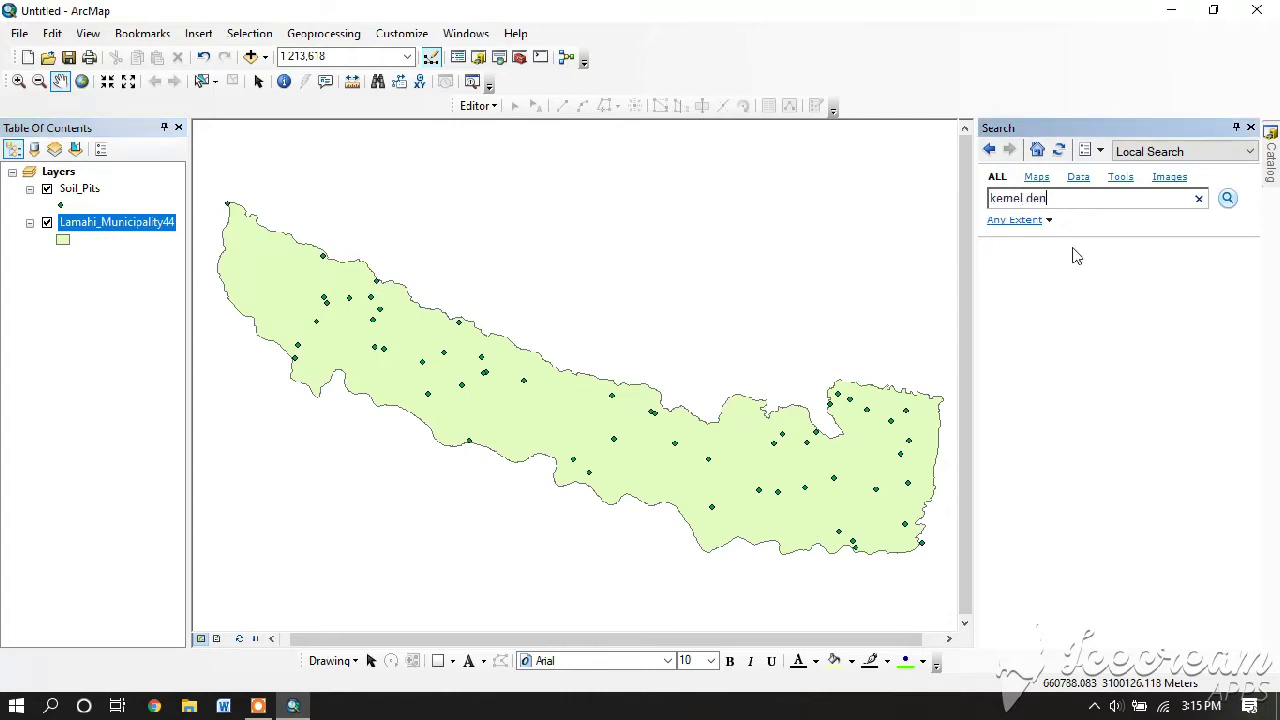
pyautogui.write('sity')
pyautogui.press('Return')
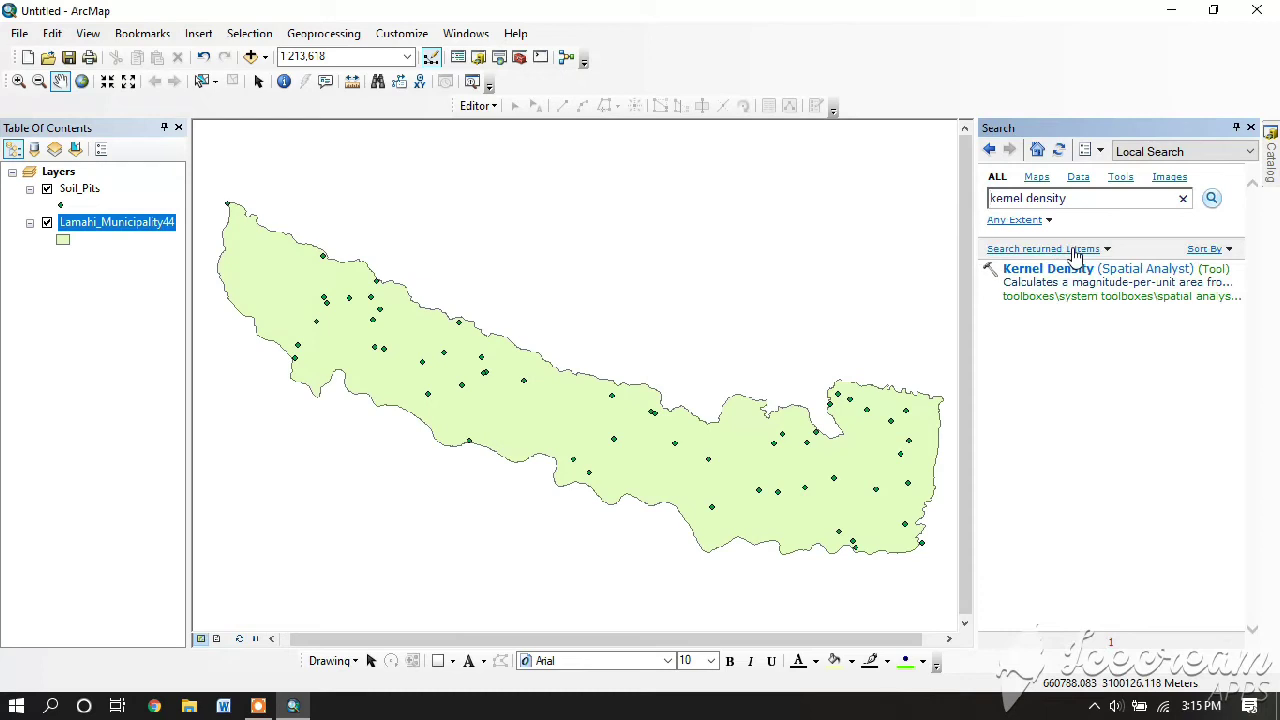
pyautogui.click(1072, 269)
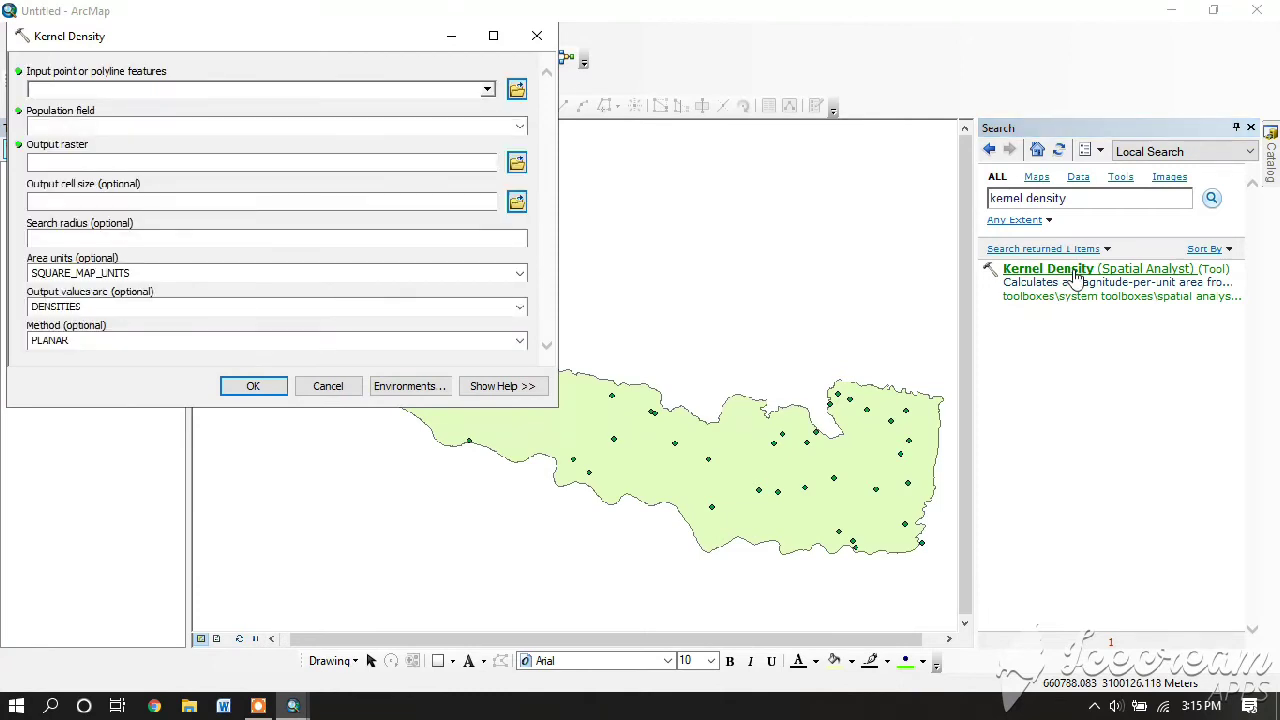
pyautogui.click(487, 90)
# Step: Use Soil_Pits as input points with PH as the population field
pyautogui.click(84, 107)
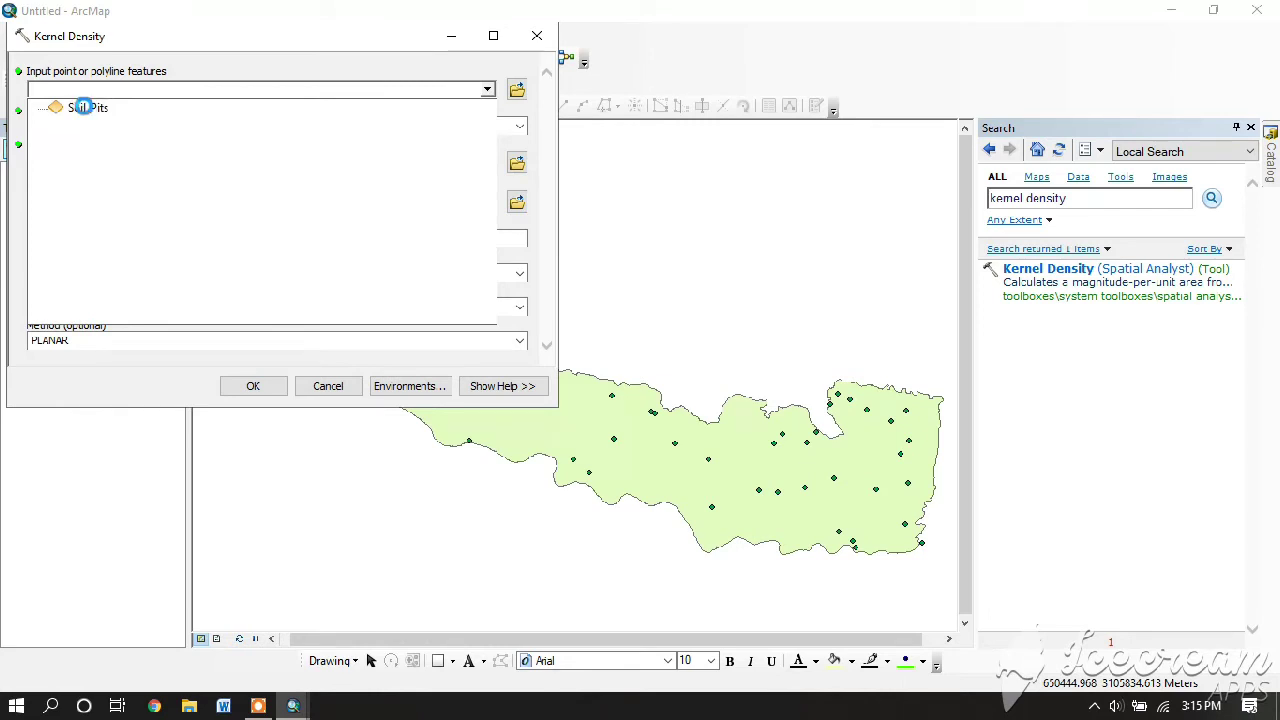
pyautogui.click(519, 128)
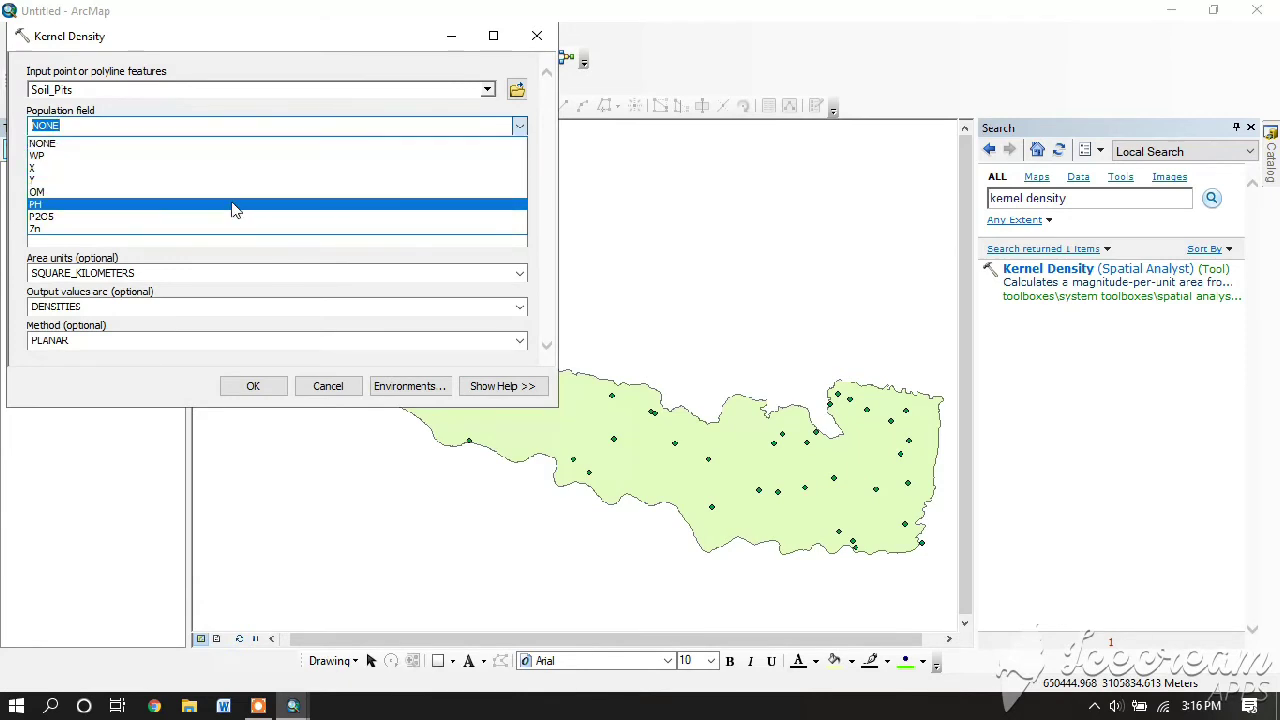
pyautogui.press('Escape')
pyautogui.write('p')
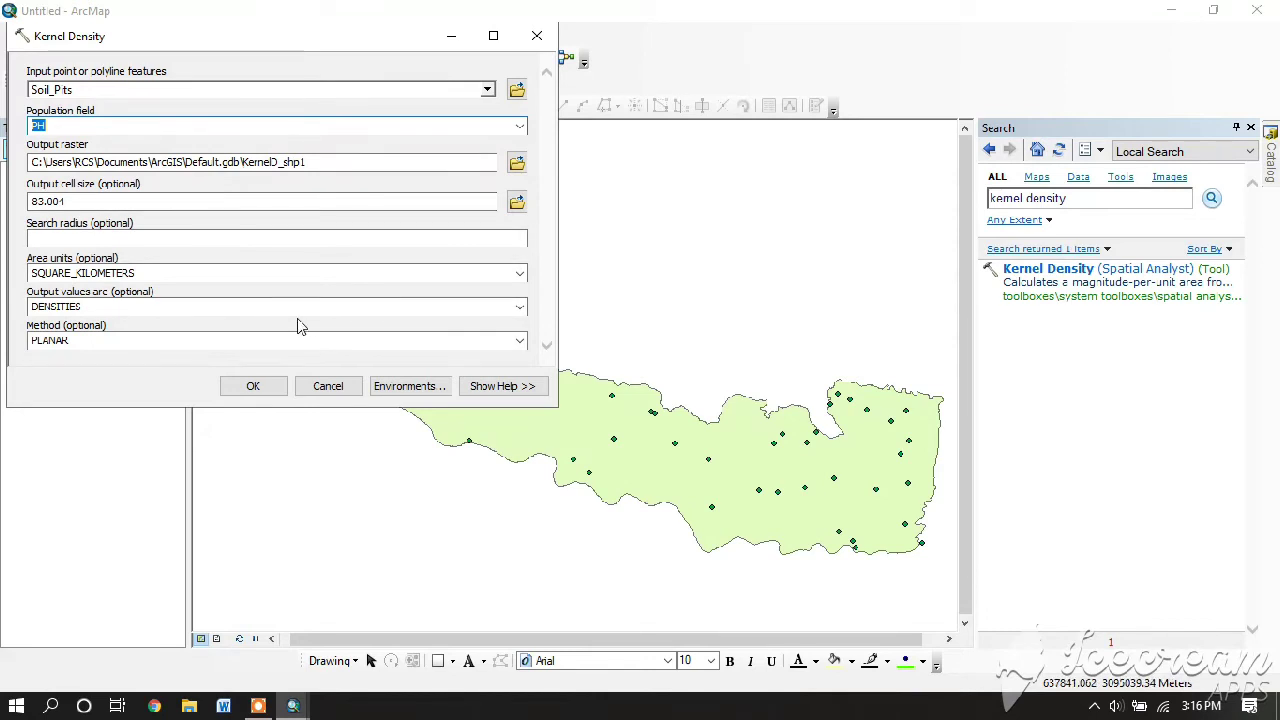
pyautogui.click(389, 382)
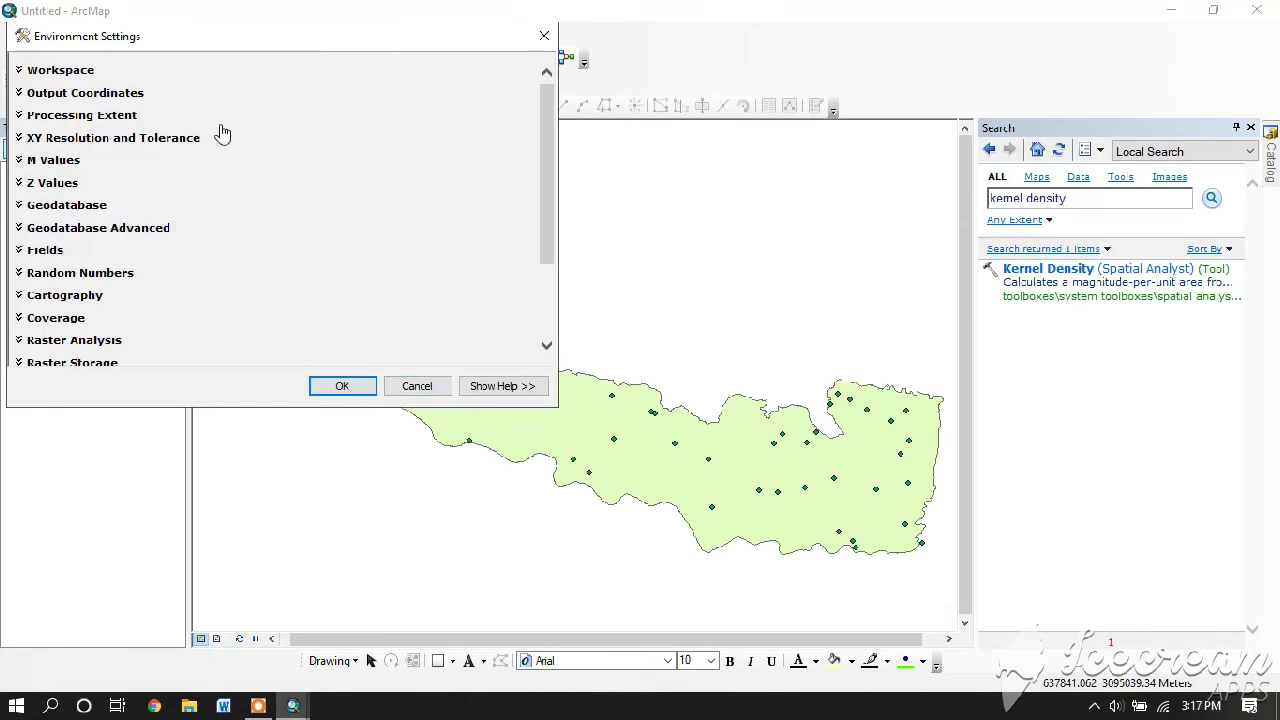
# Step: Set both processing extent and raster analysis mask to Lamahi_Municipality44 in Environments
pyautogui.click(97, 118)
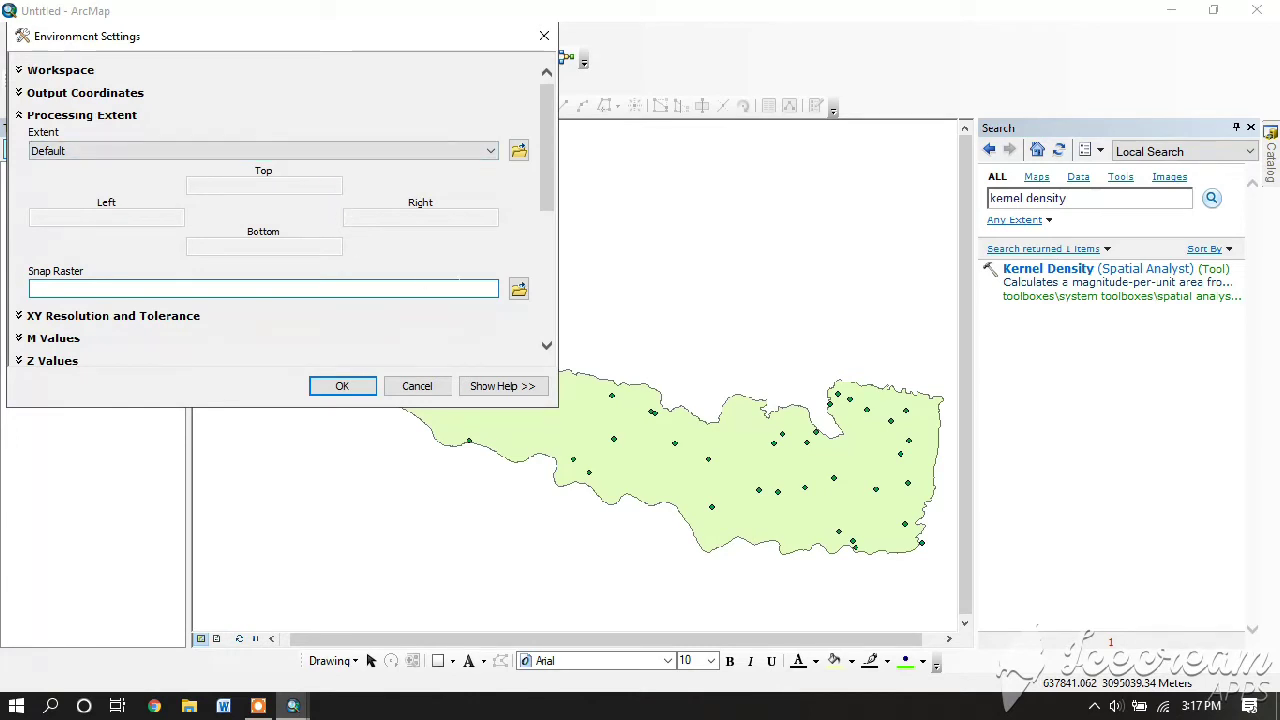
pyautogui.click(491, 151)
pyautogui.click(194, 241)
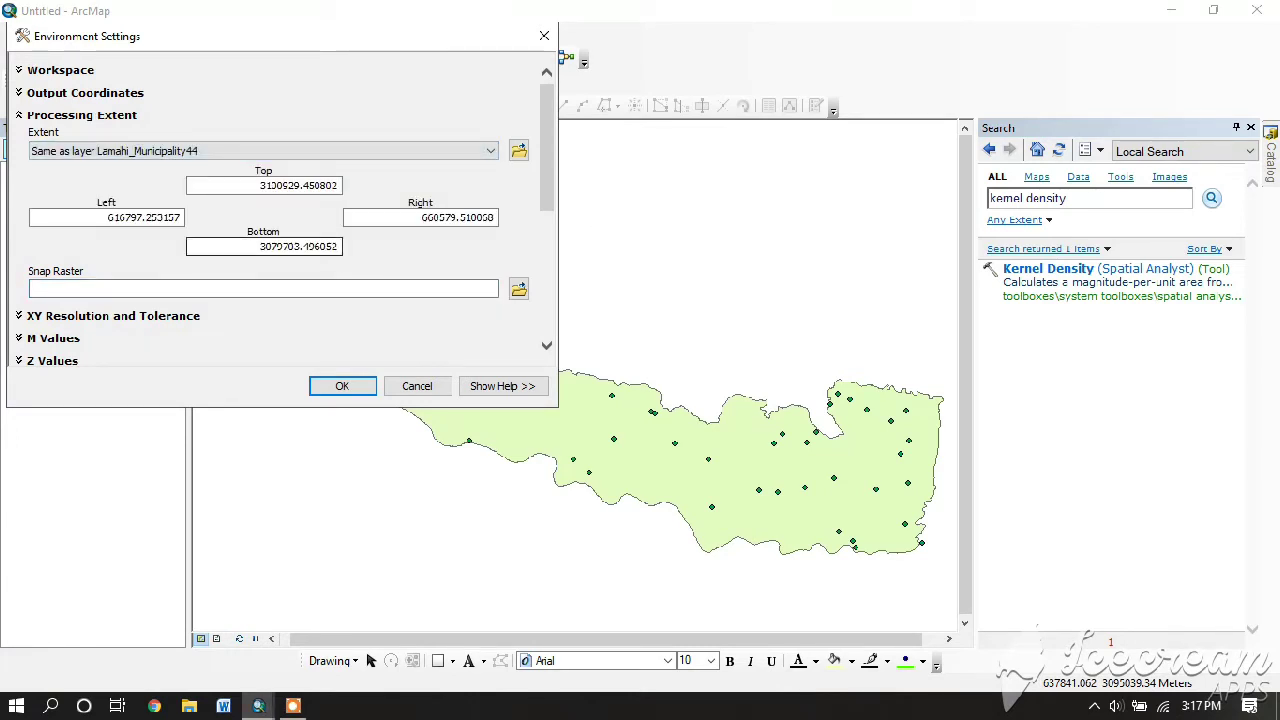
pyautogui.moveTo(548, 205); pyautogui.dragTo(550, 304)
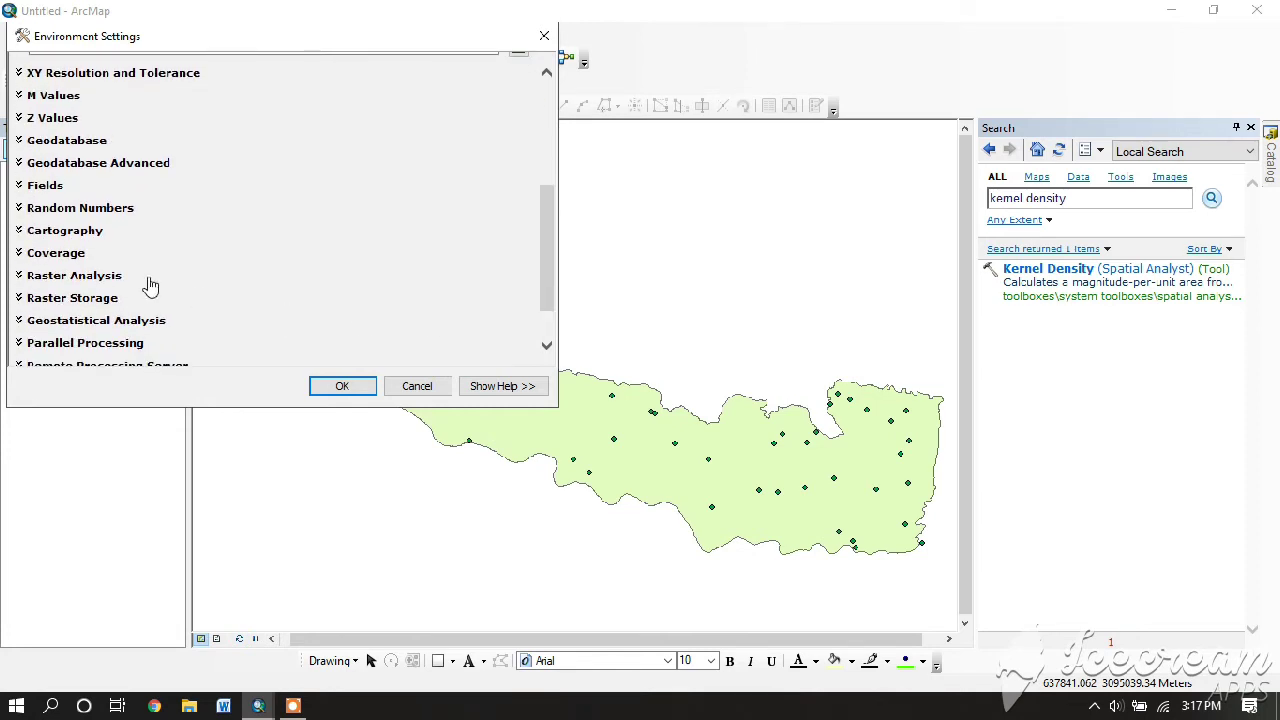
pyautogui.click(93, 278)
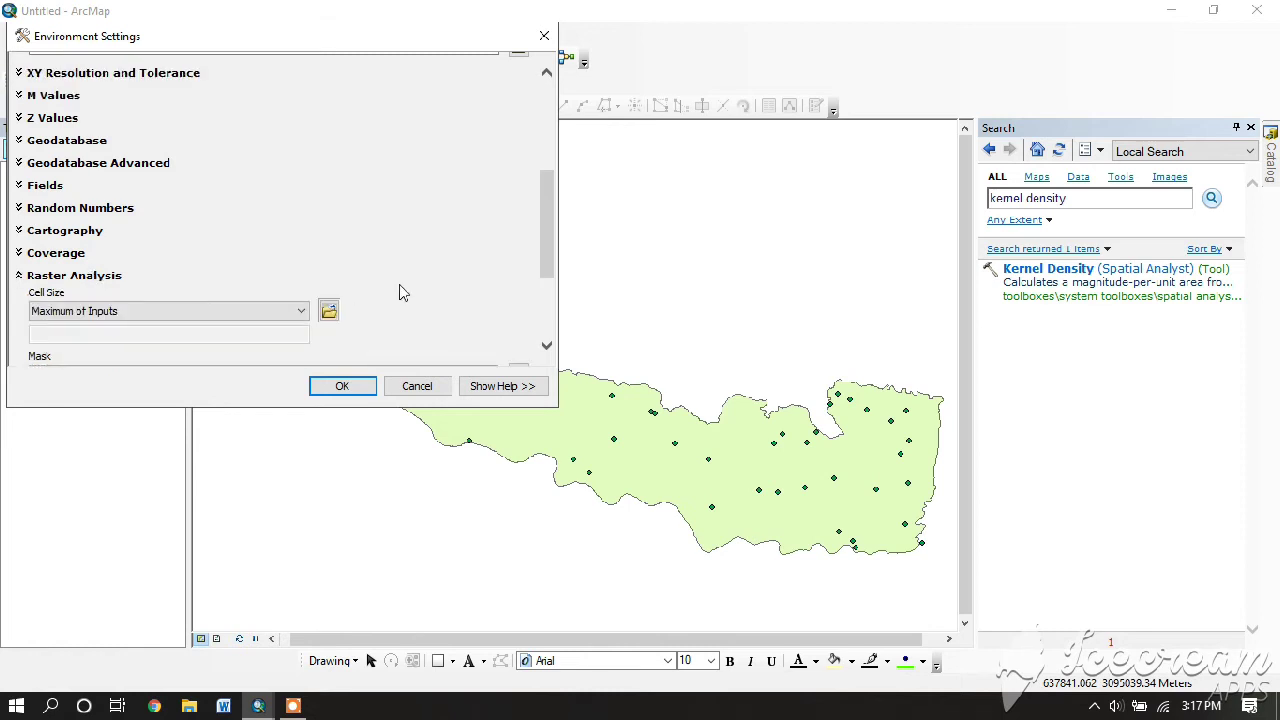
pyautogui.moveTo(547, 265); pyautogui.dragTo(530, 297)
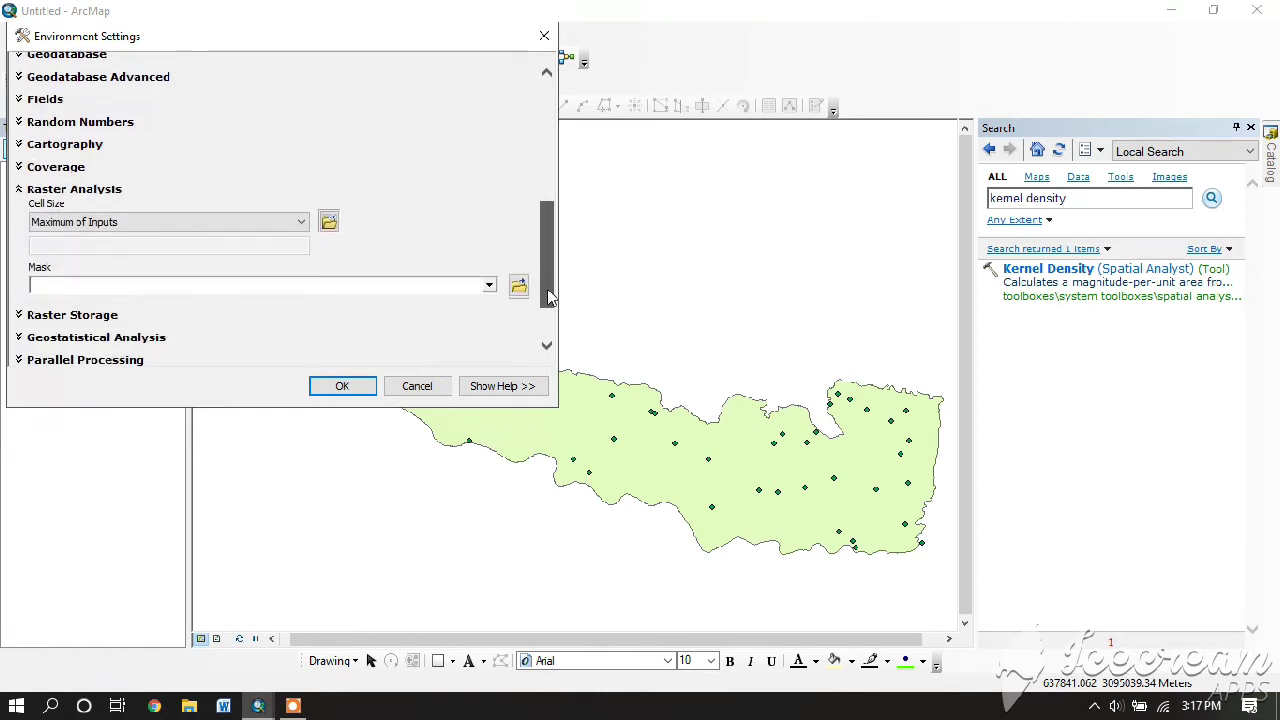
pyautogui.click(489, 275)
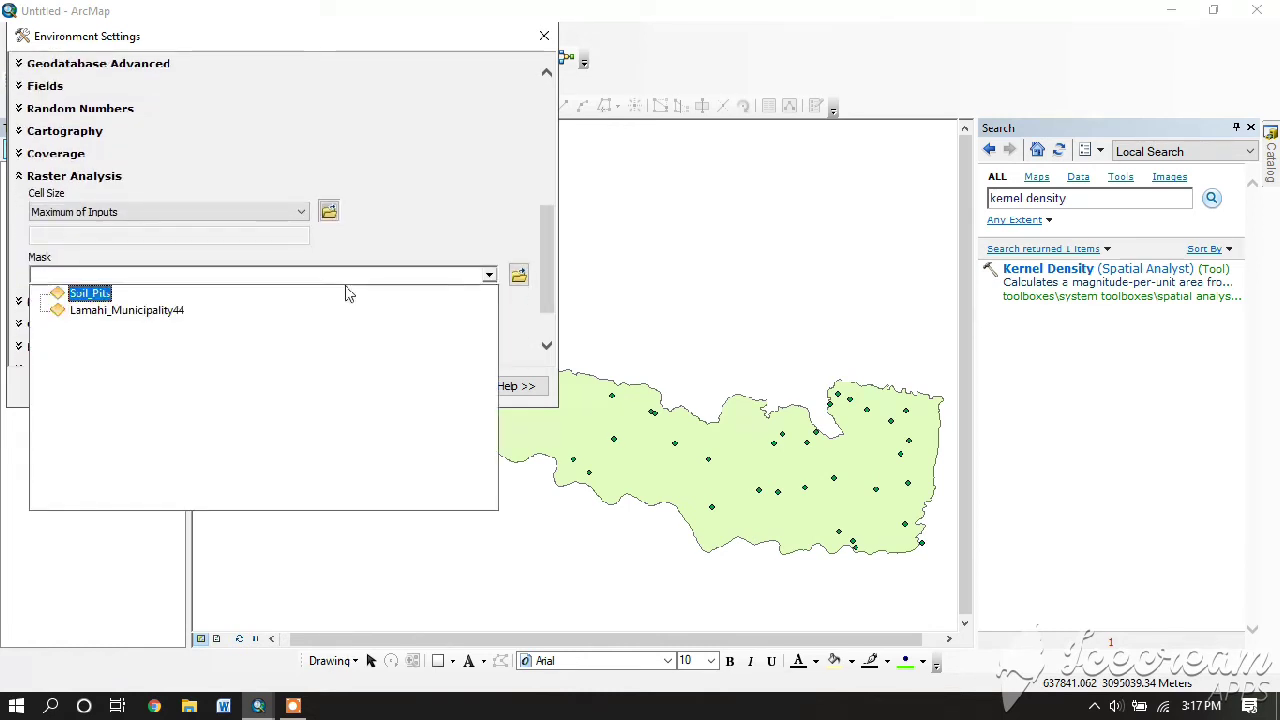
pyautogui.click(172, 312)
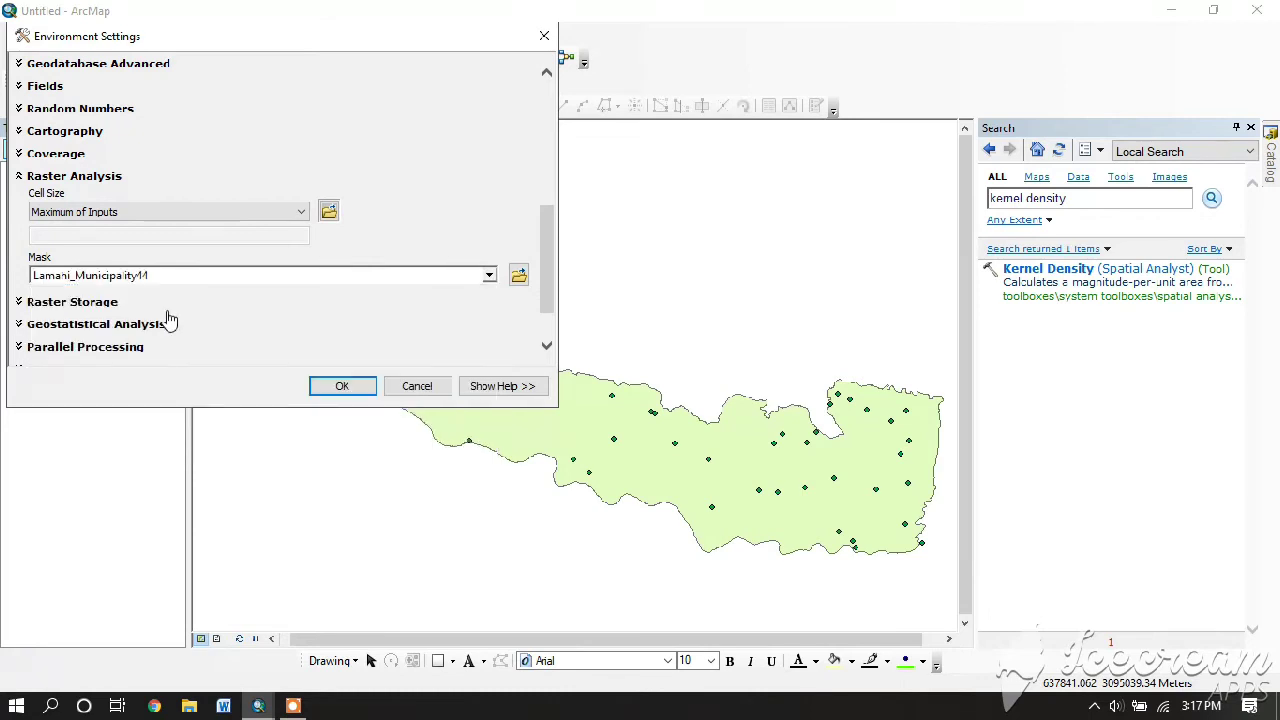
pyautogui.click(338, 388)
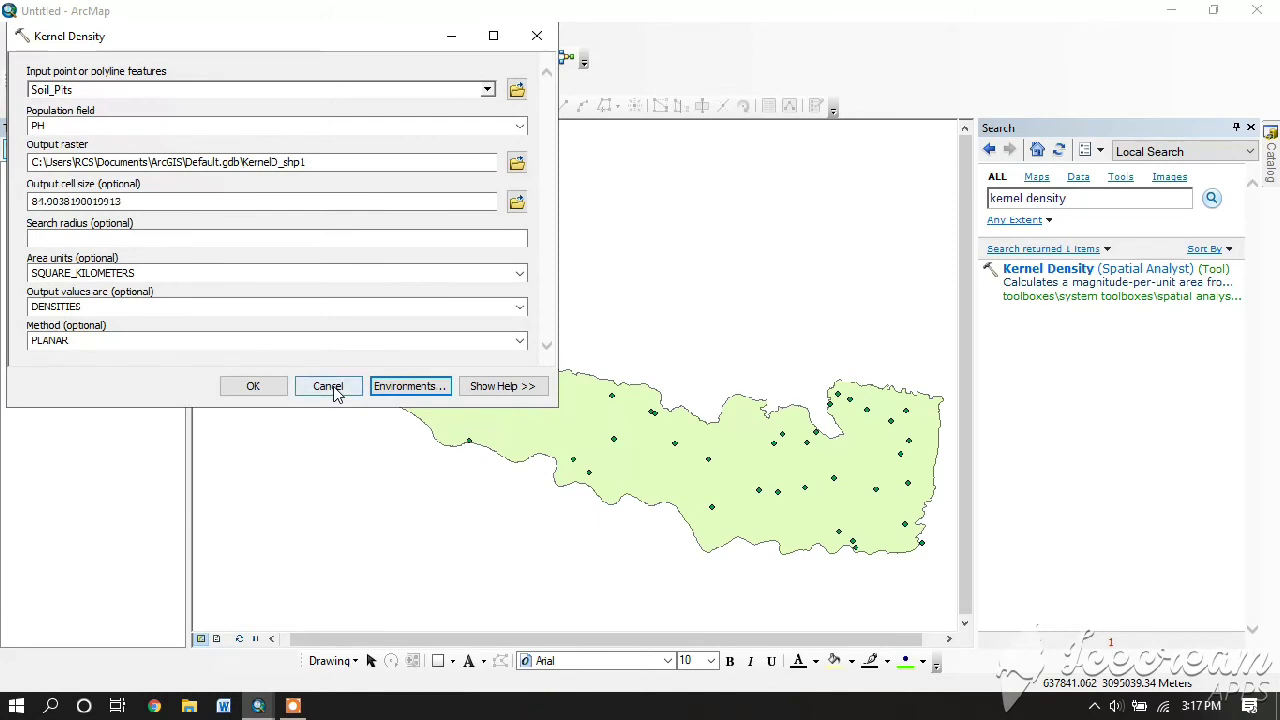
# Step: Run Kernel Density to create the KernelD_shp1 raster
pyautogui.click(252, 386)
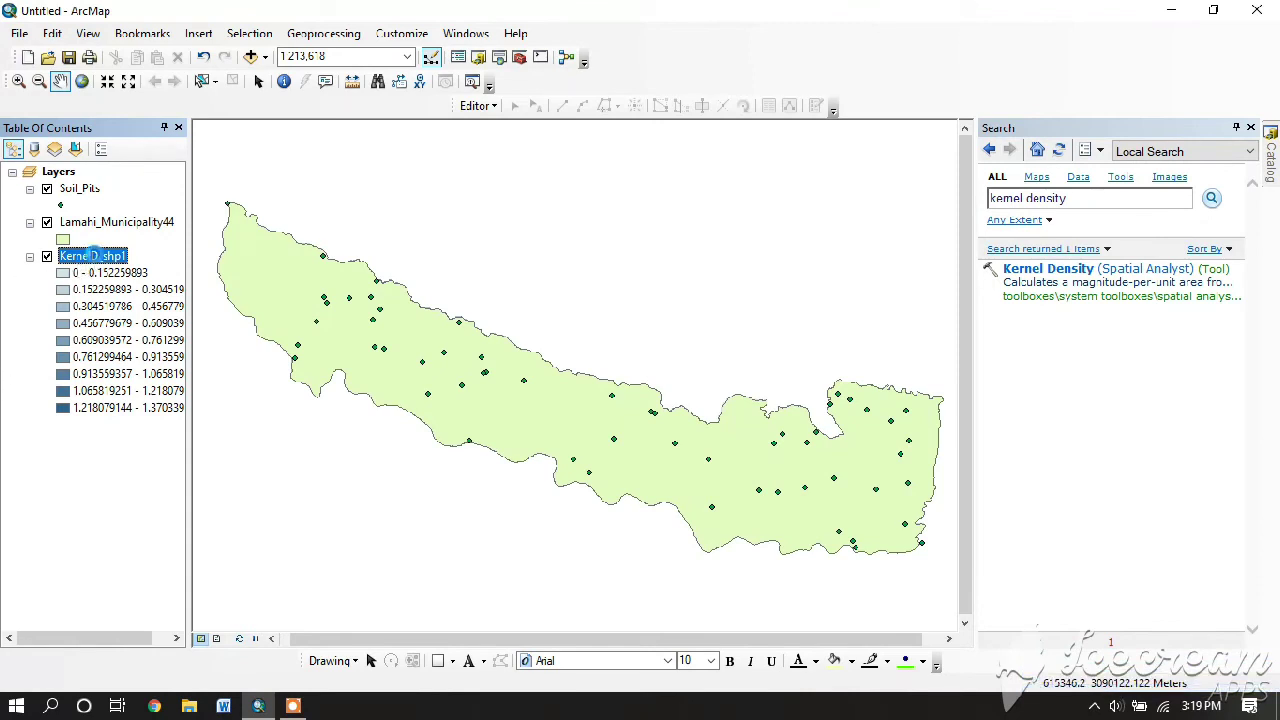
# Step: In KernelD_shp1 symbology, classify the raster into 5 classes
pyautogui.rightClick(95, 257)
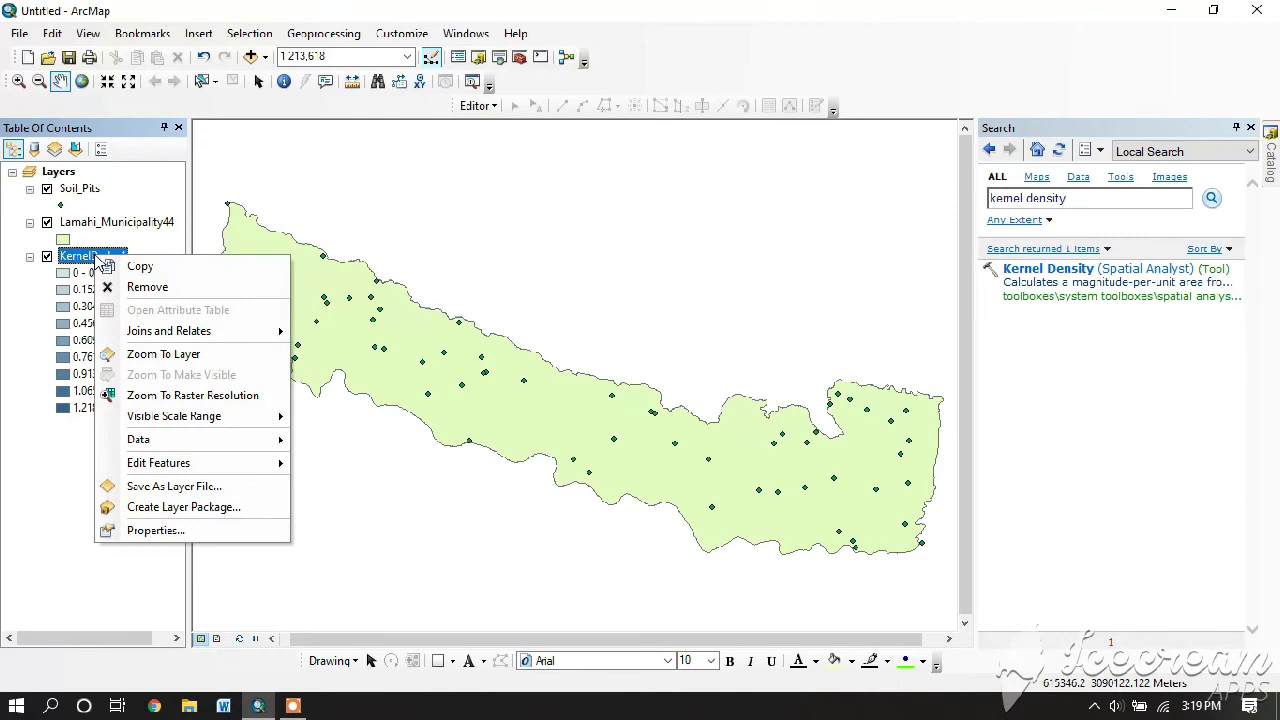
pyautogui.click(170, 531)
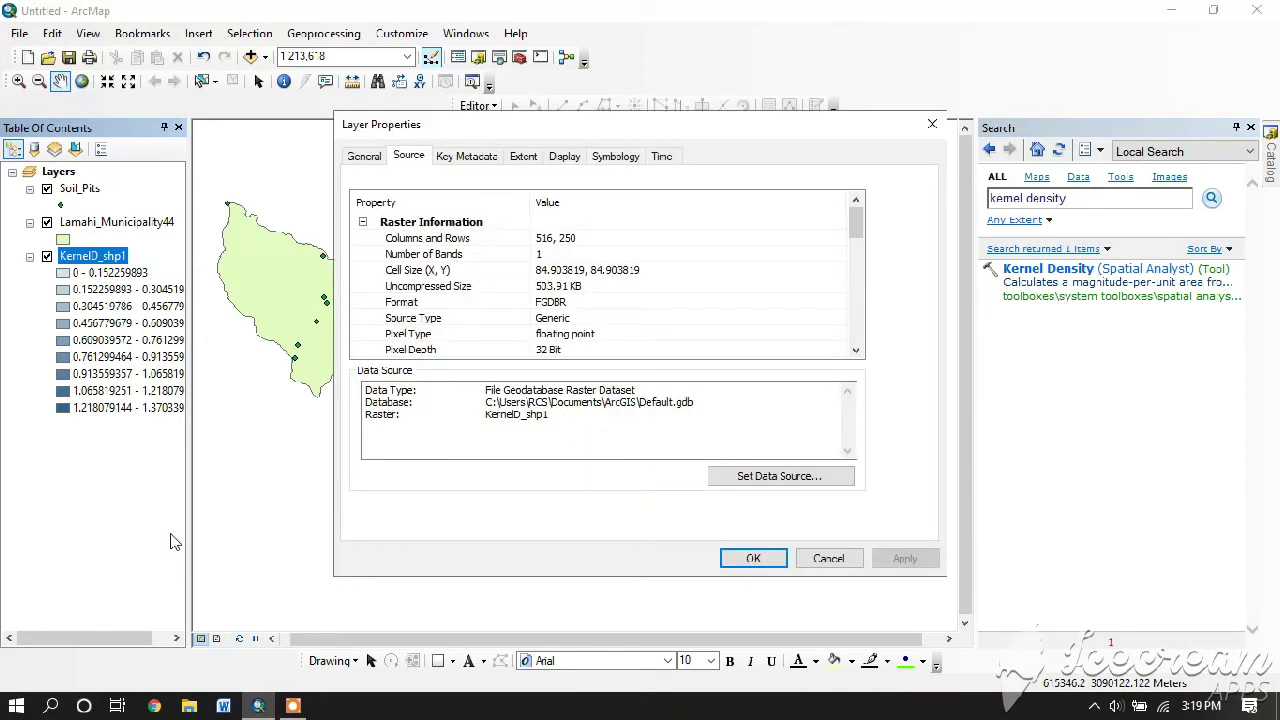
pyautogui.click(607, 157)
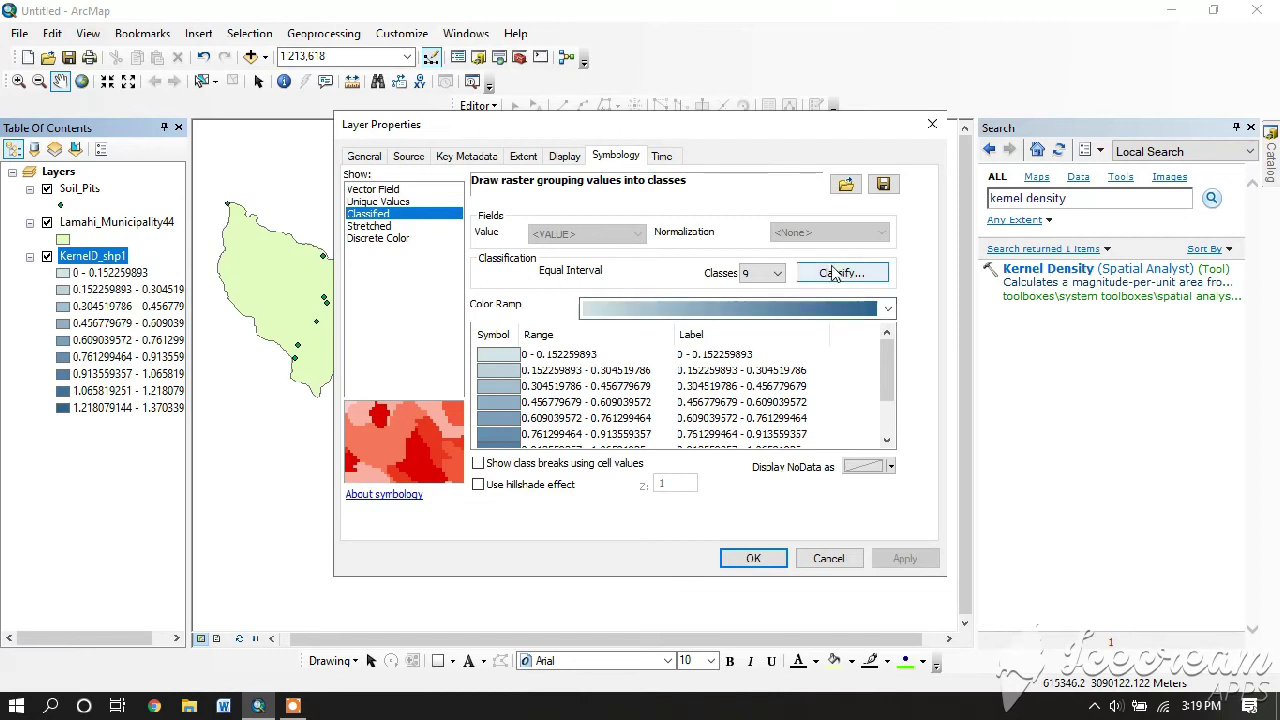
pyautogui.click(778, 274)
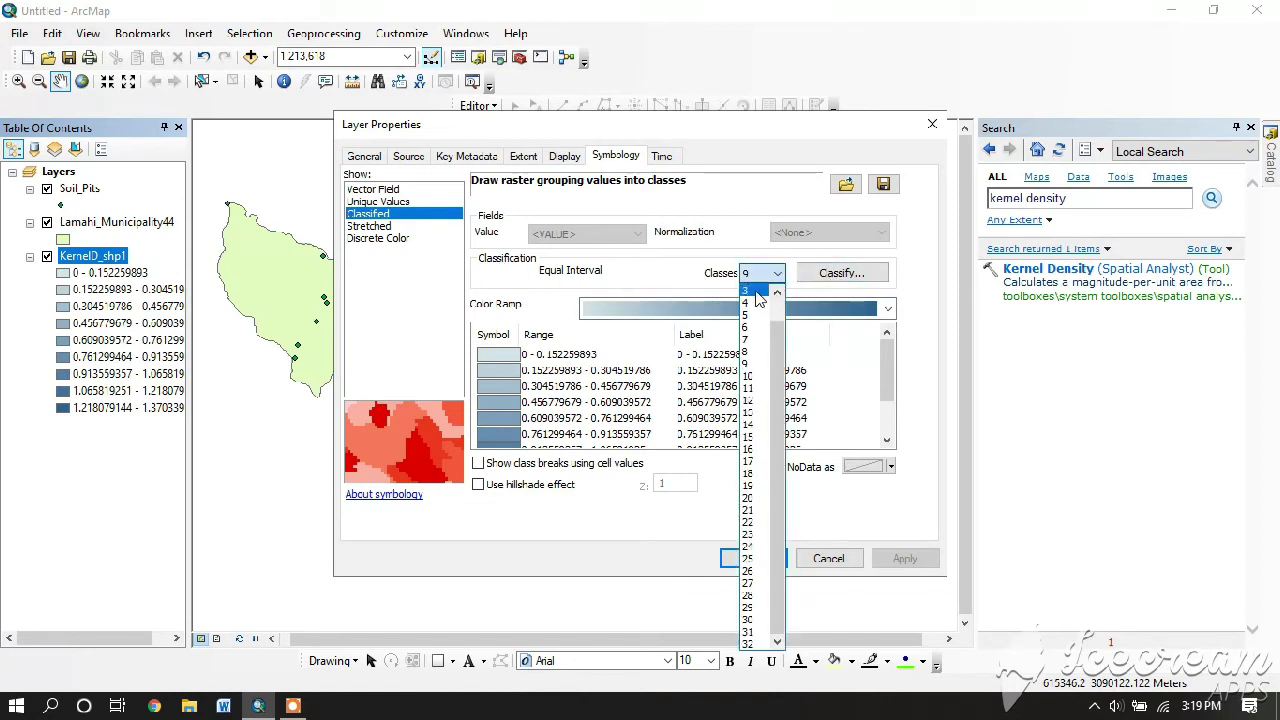
pyautogui.click(753, 318)
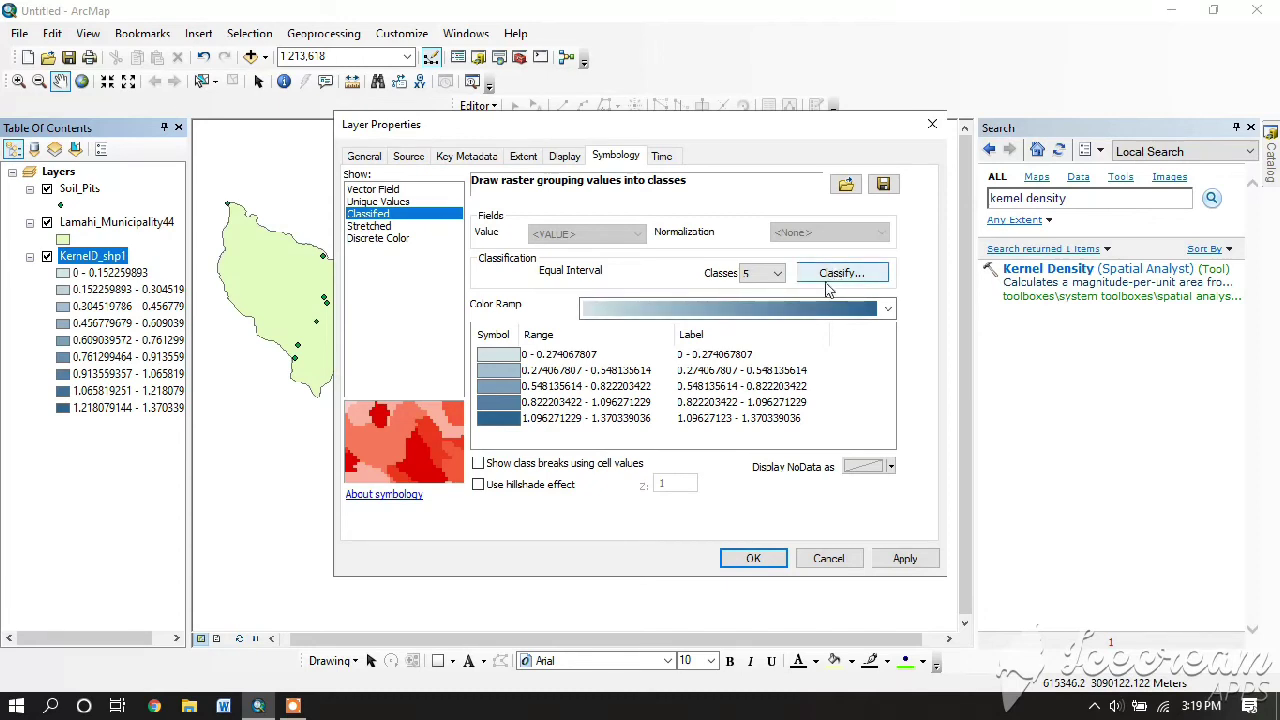
pyautogui.click(723, 356)
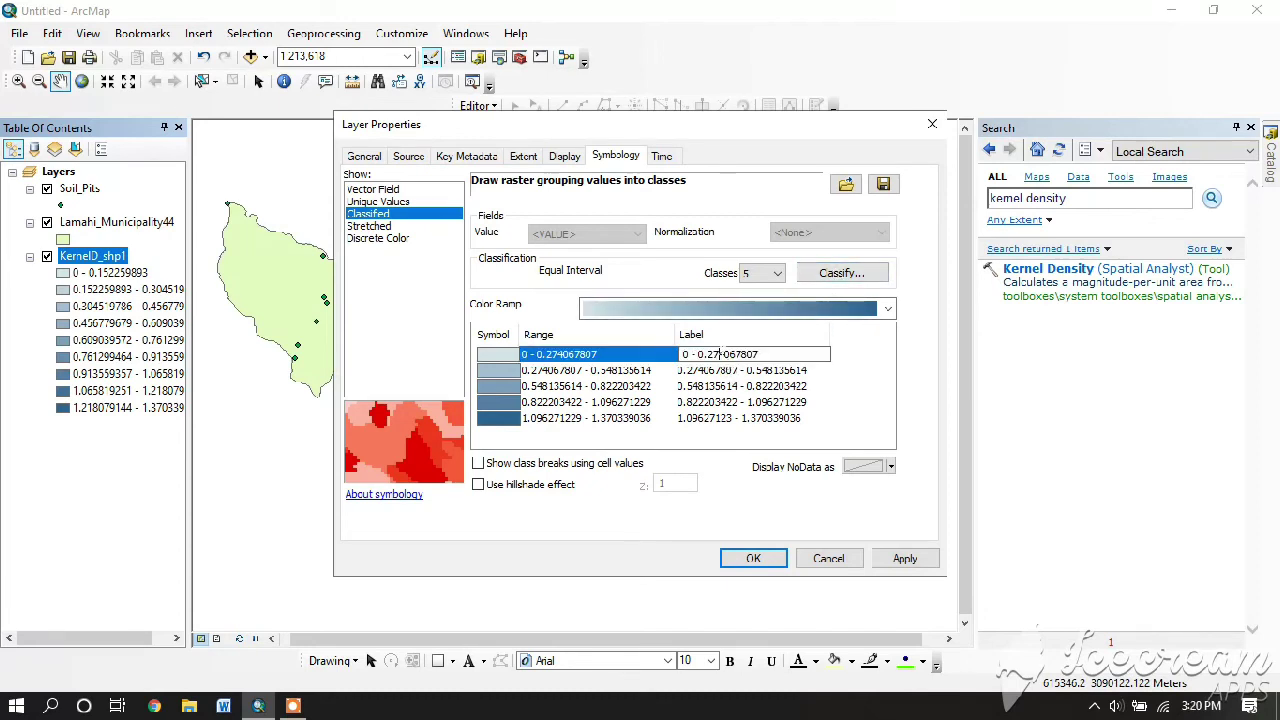
# Step: Label the first two density classes 'very low' and 'low'
pyautogui.moveTo(760, 354); pyautogui.dragTo(680, 358)
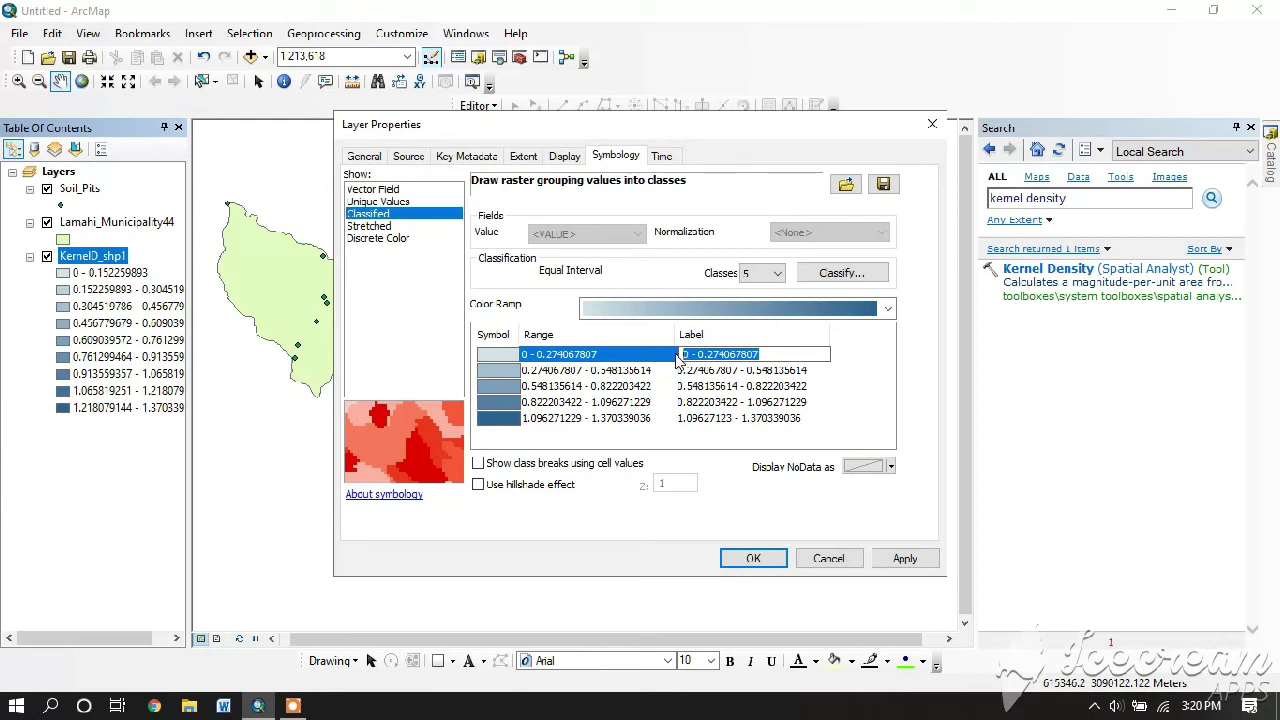
pyautogui.write('low')
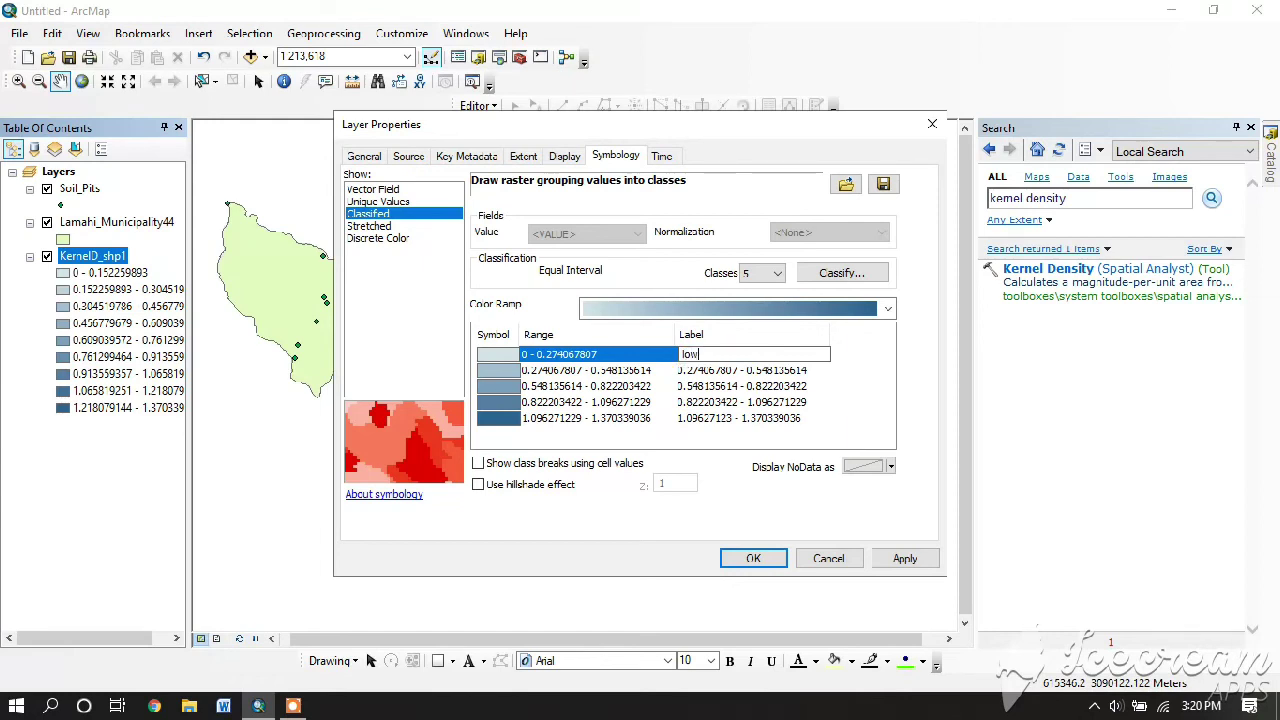
pyautogui.press('BackSpace')
pyautogui.press('BackSpace')
pyautogui.write('eru')
pyautogui.write('y')
pyautogui.press('Return')
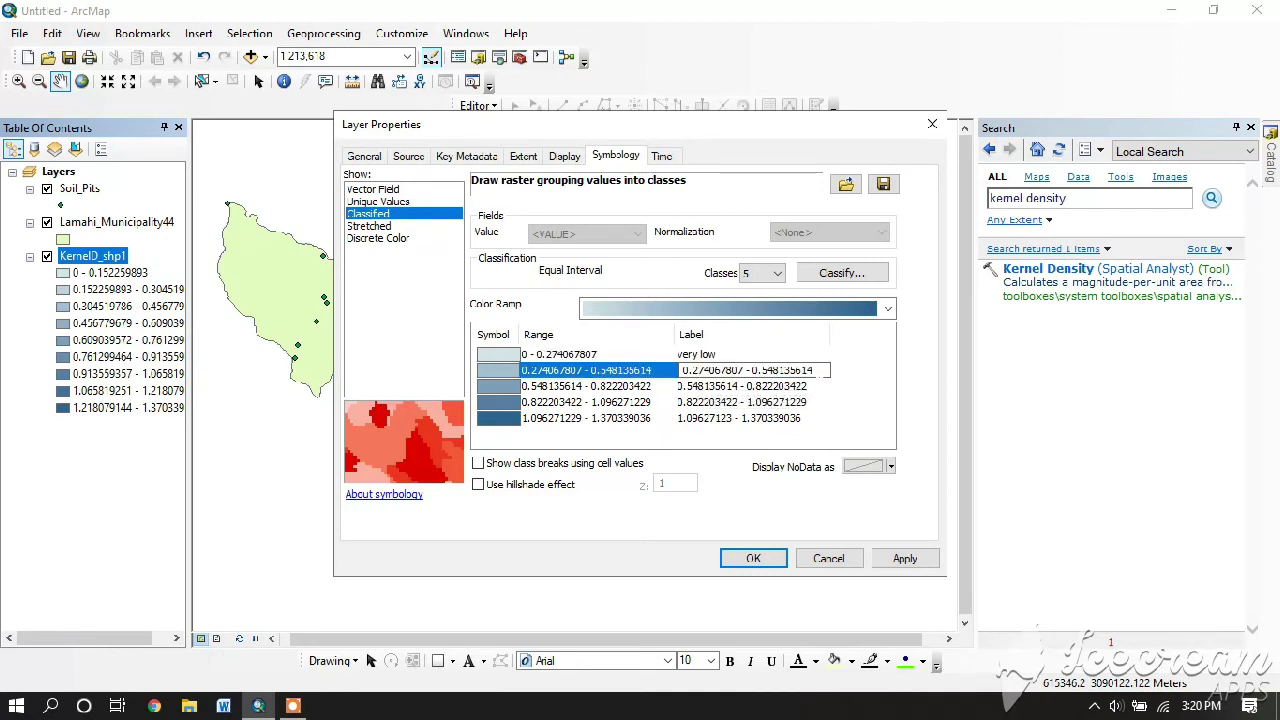
pyautogui.write('low')
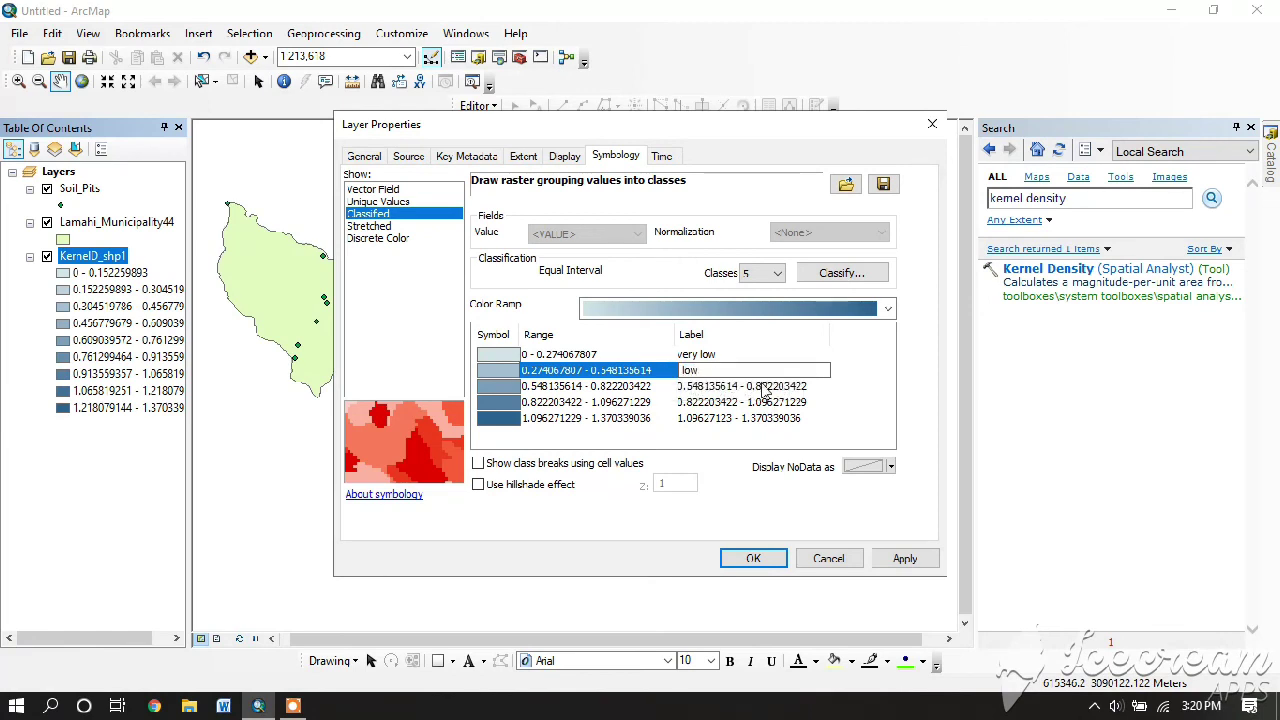
pyautogui.press('Return')
# Step: Label the remaining classes 'medium', 'high' and 'very high'
pyautogui.write('medium')
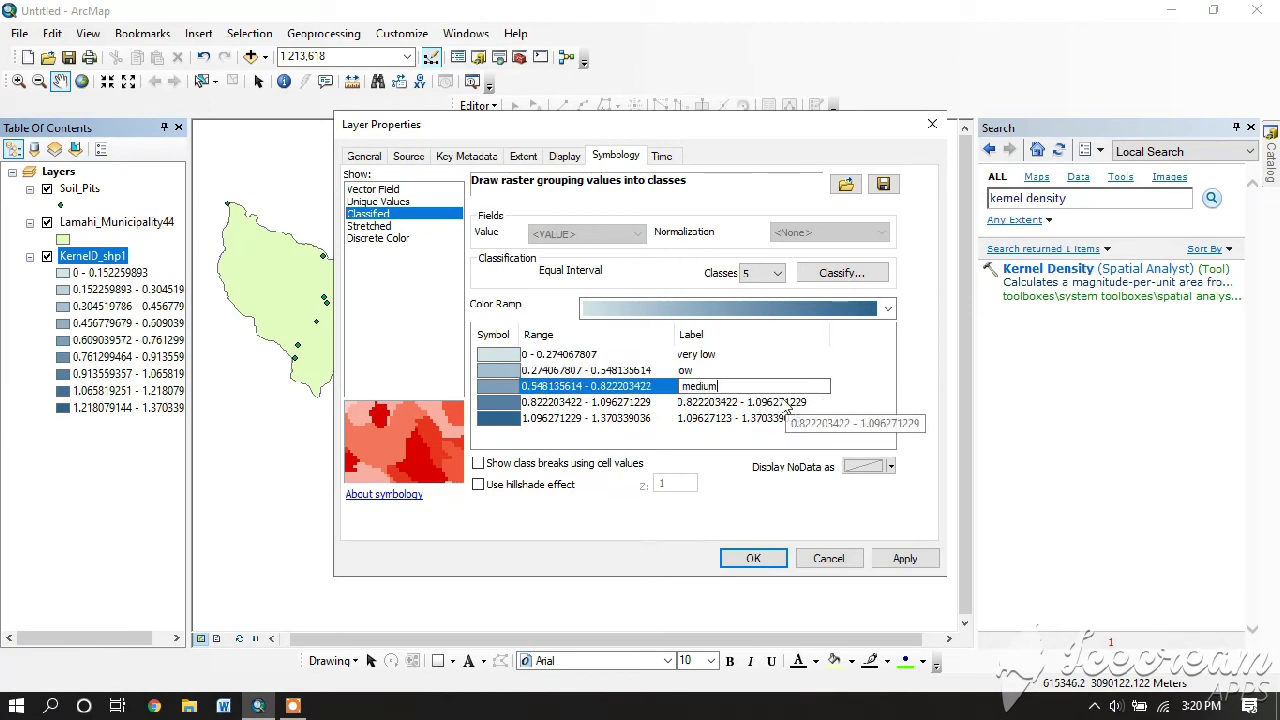
pyautogui.press('Return')
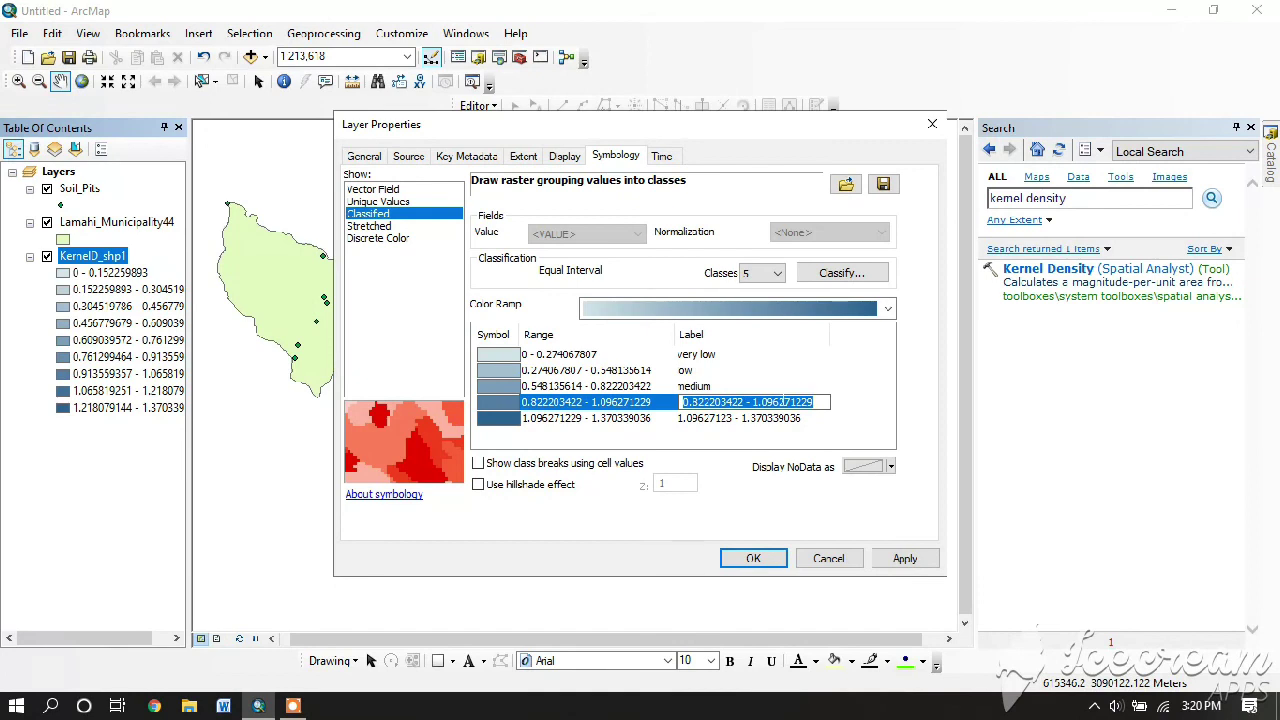
pyautogui.write('high')
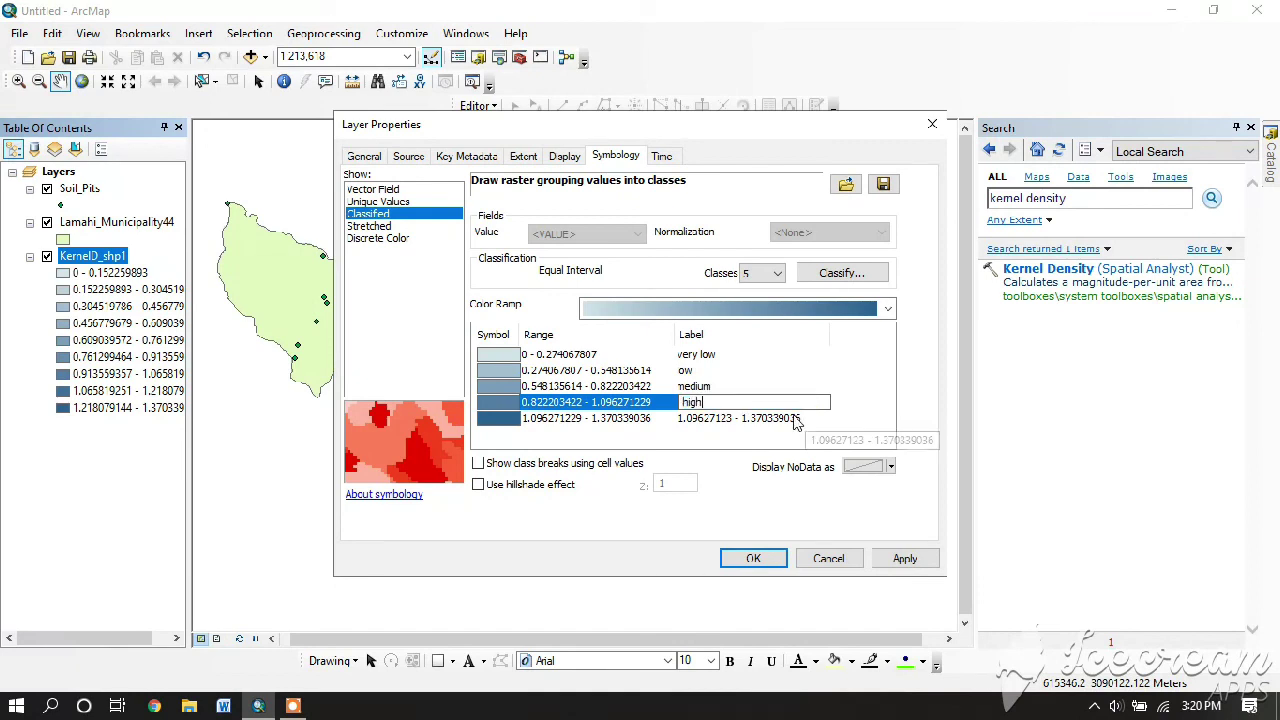
pyautogui.press('Return')
pyautogui.write('very high')
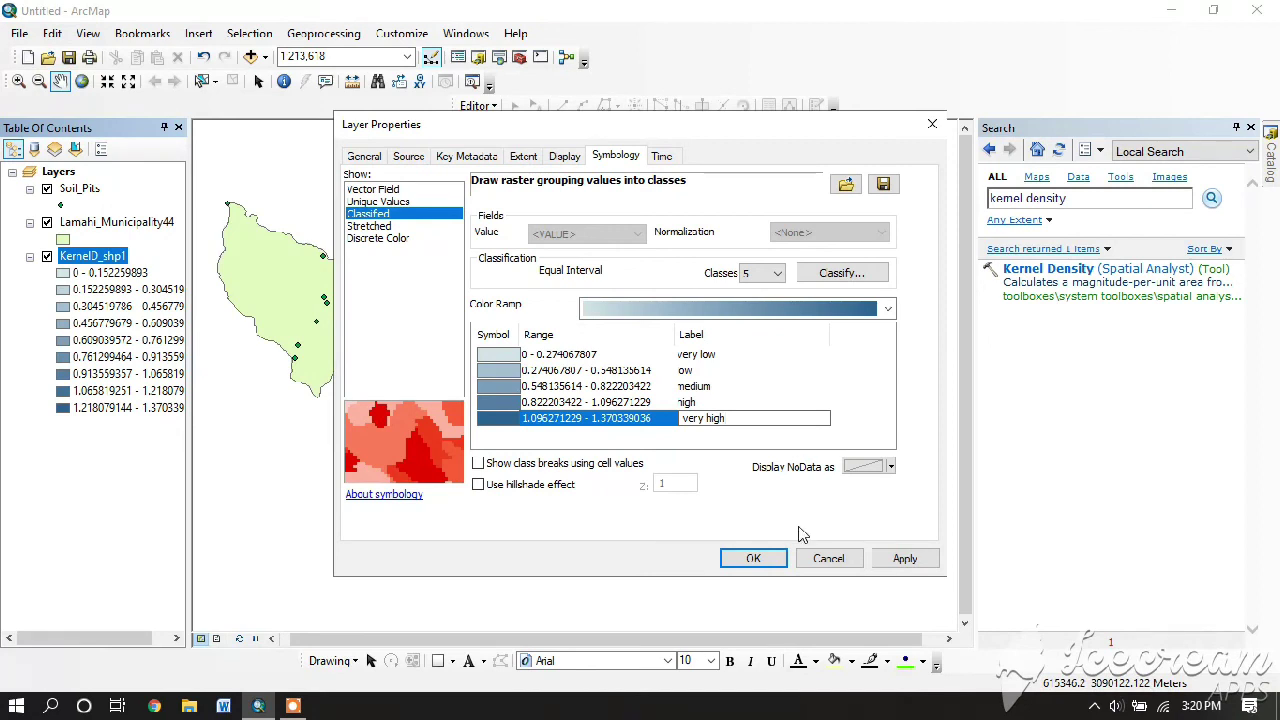
pyautogui.click(888, 308)
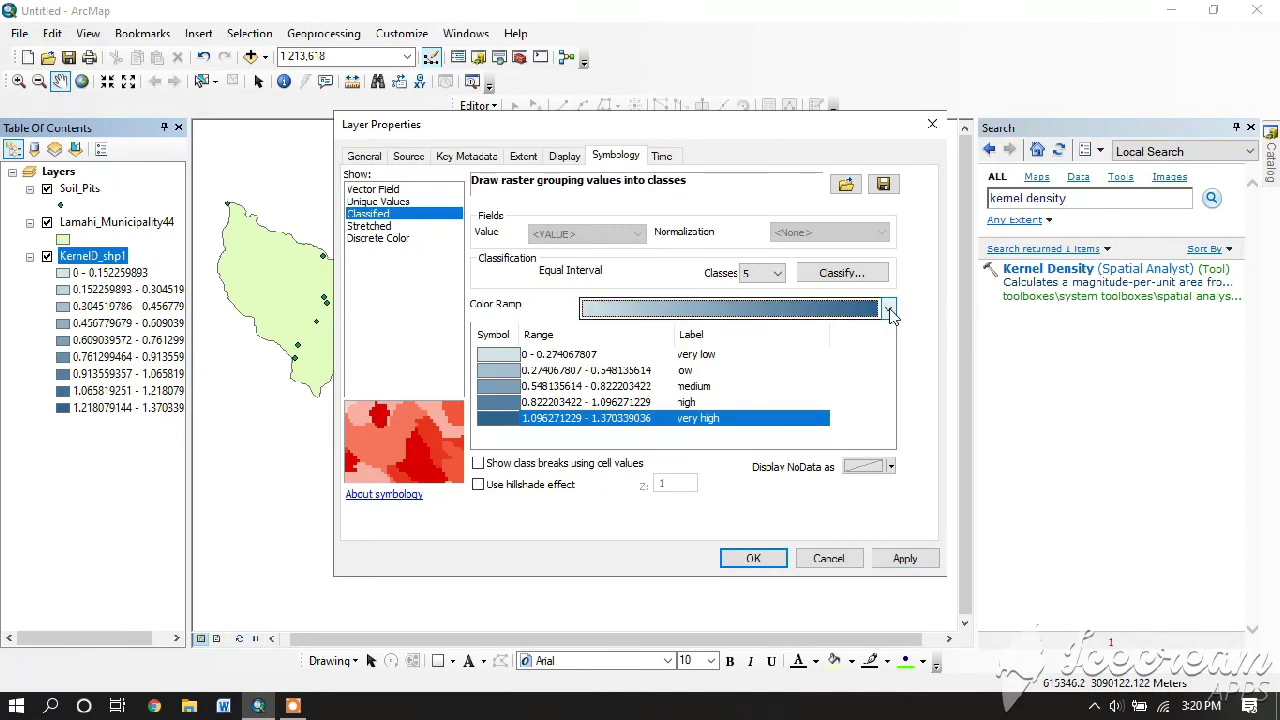
# Step: Apply a cyan-green-orange-brown-white colour ramp and move KernelD_shp1 to the top
pyautogui.click(888, 309)
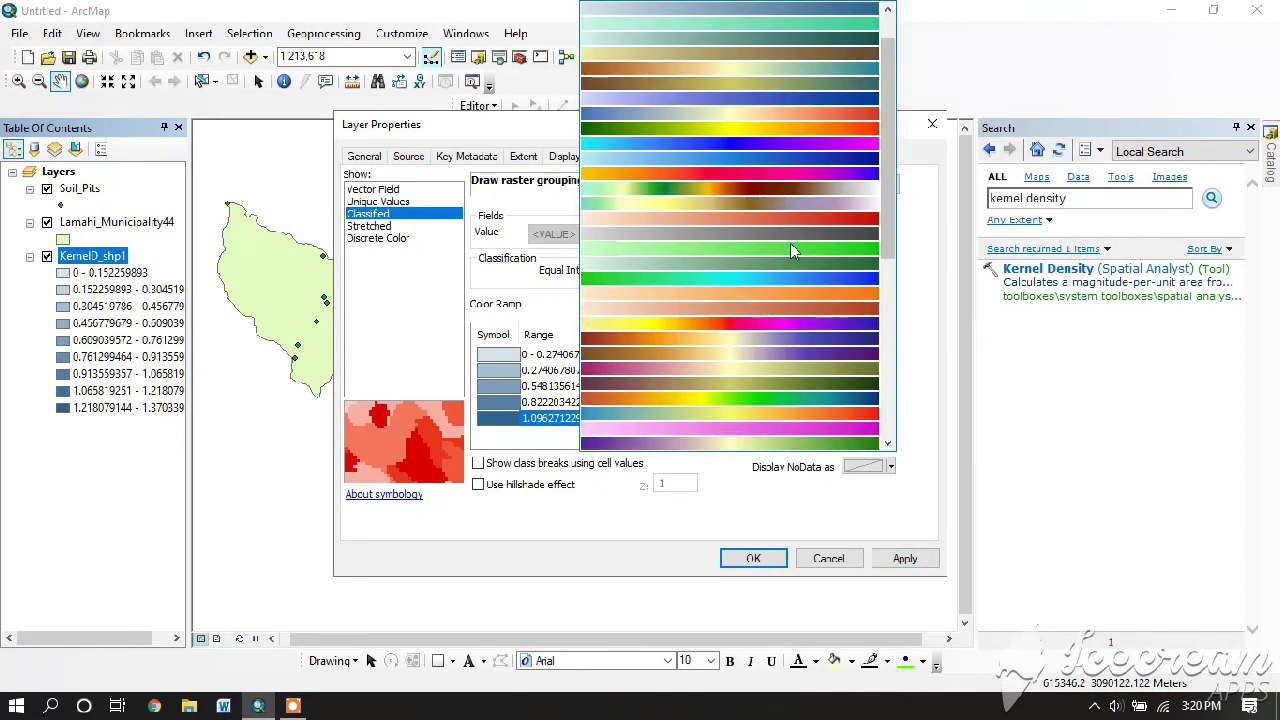
pyautogui.click(733, 192)
pyautogui.click(900, 561)
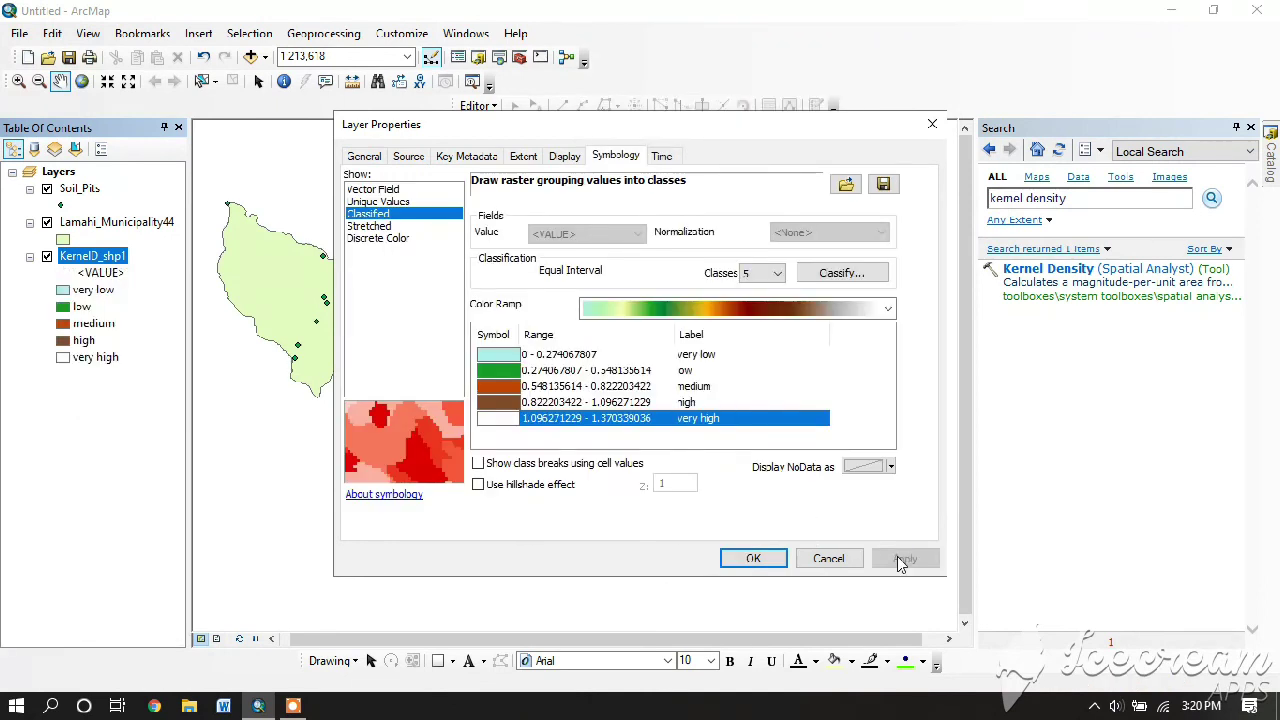
pyautogui.click(752, 558)
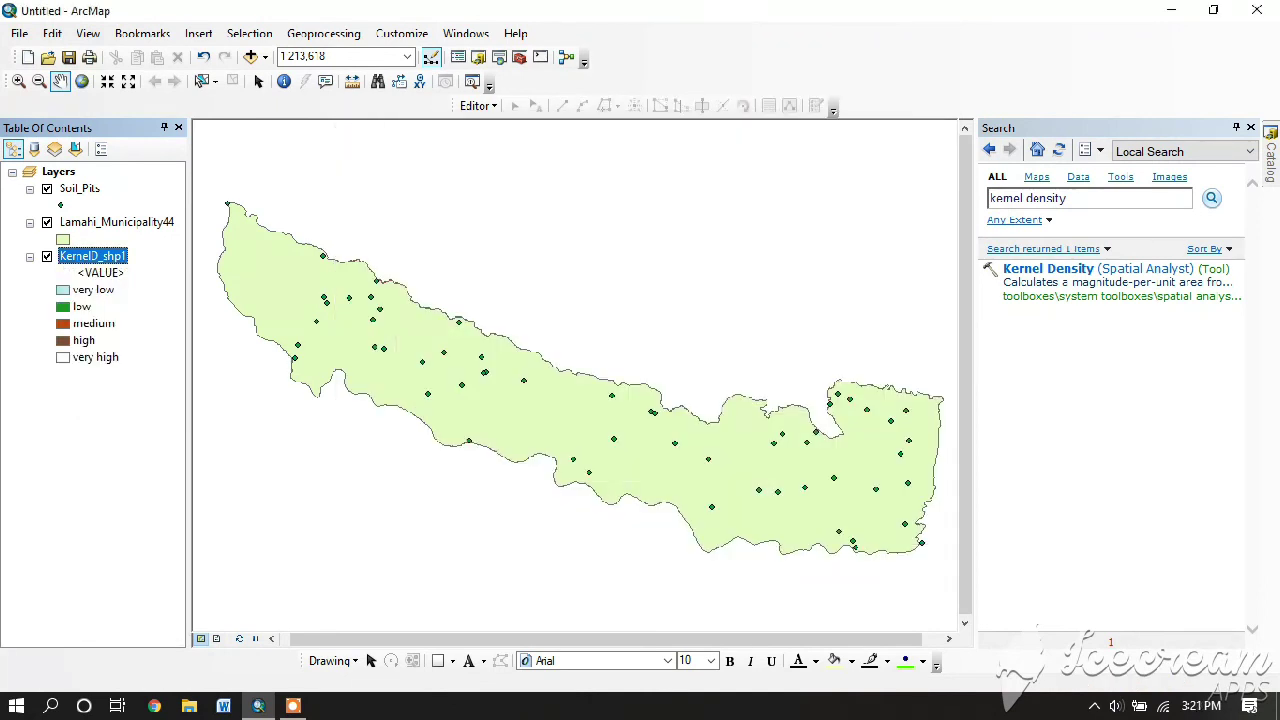
pyautogui.moveTo(100, 257); pyautogui.dragTo(80, 190)
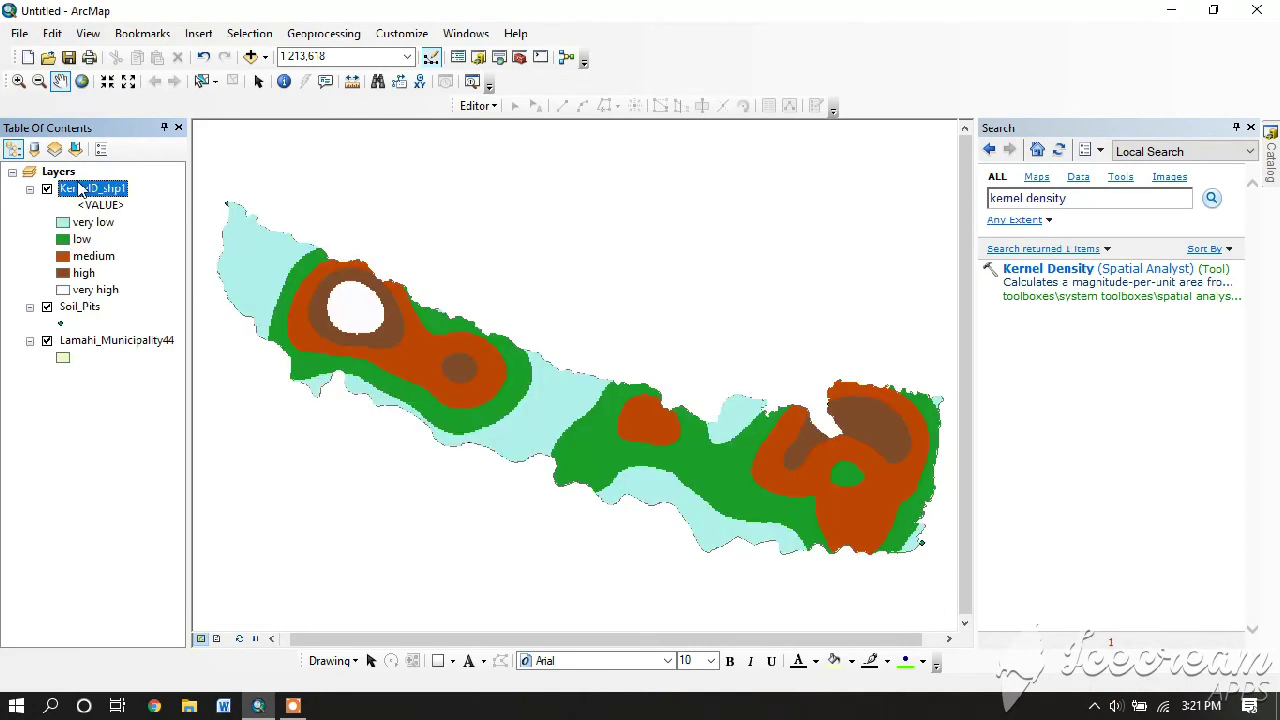